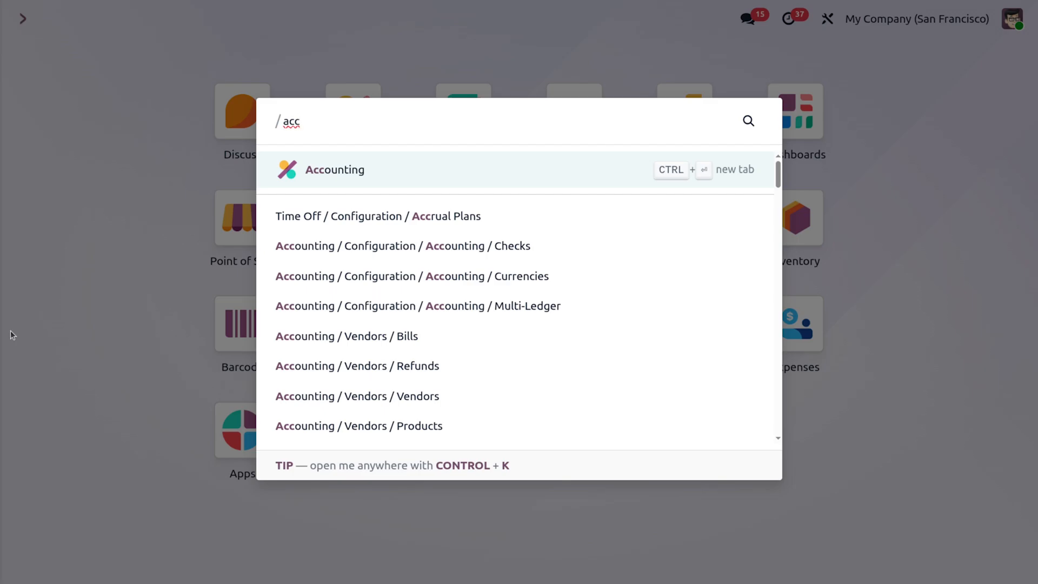
- Open the 15% sales tax from the Accounting tax configuration and examine its definition and advanced options
{"action": "key", "text": "Return"}
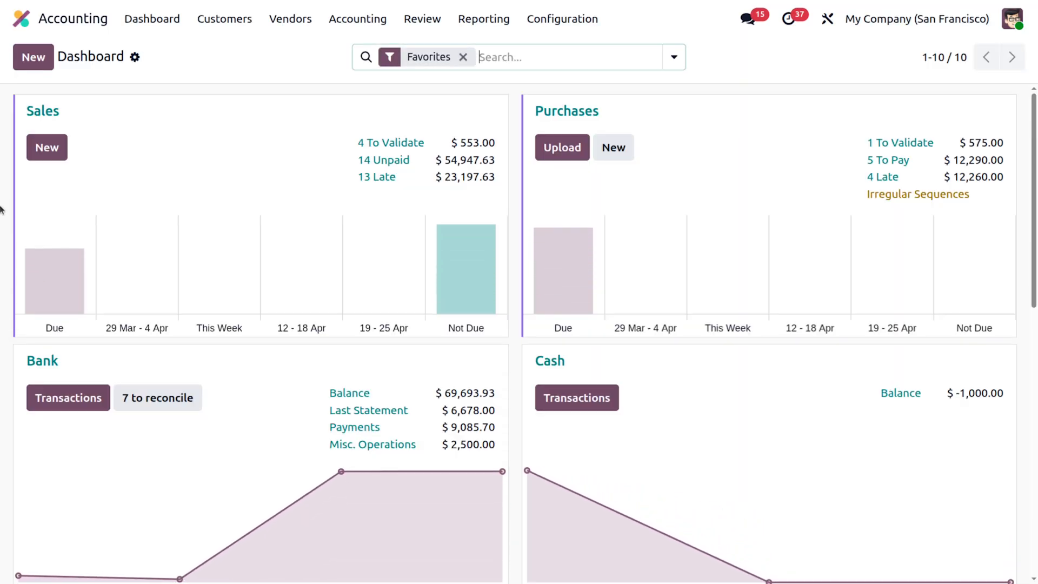
{"action": "left_click", "coordinate": [565, 23]}
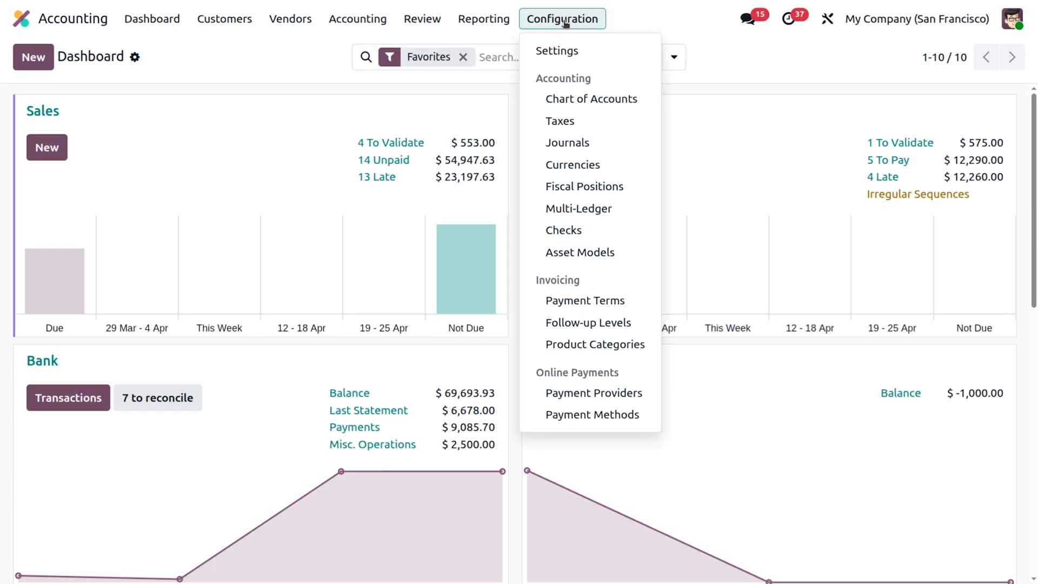
{"action": "left_click", "coordinate": [557, 122]}
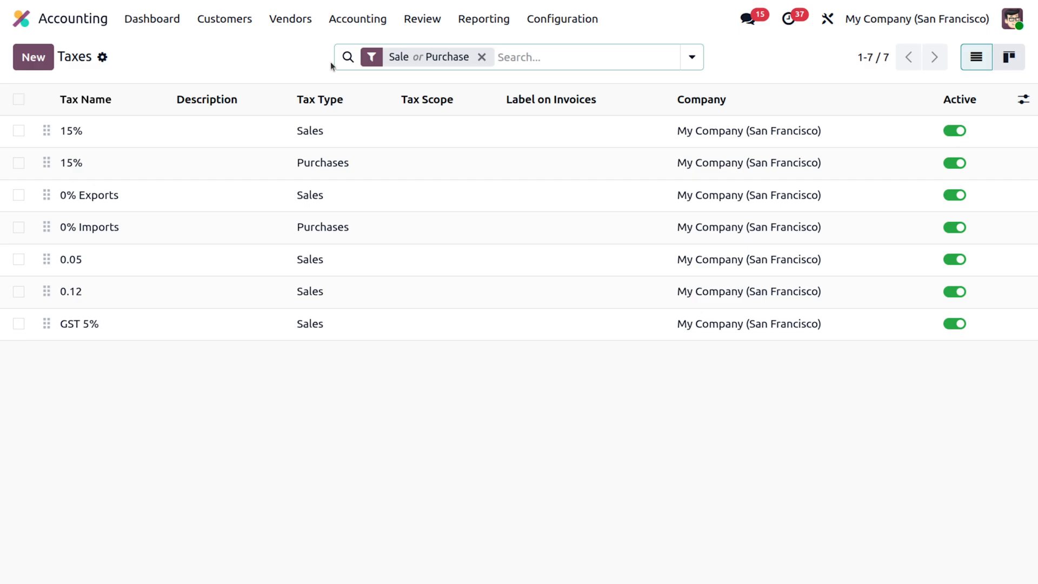
{"action": "left_click", "coordinate": [146, 141]}
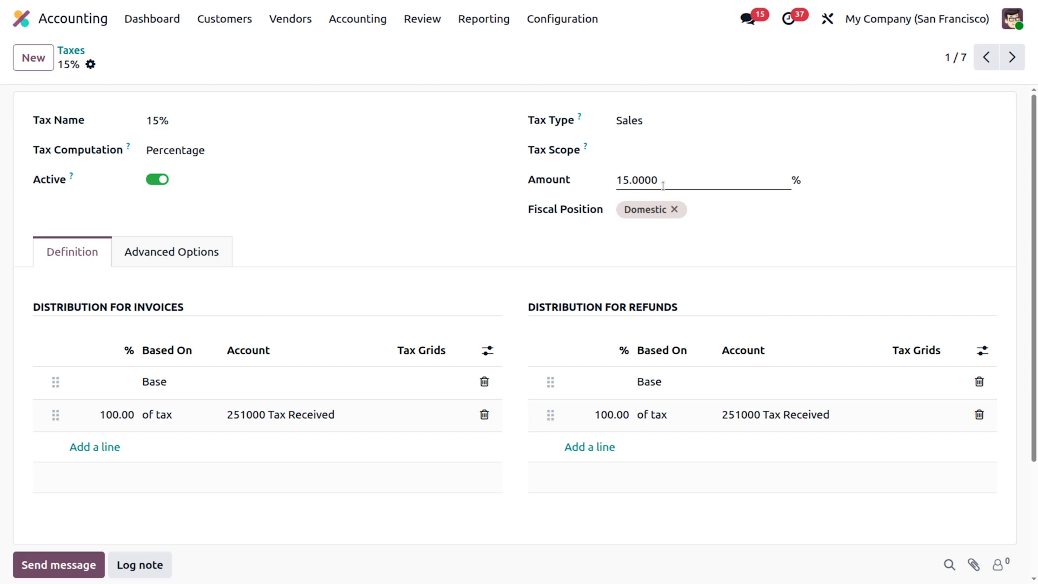
{"action": "left_click", "coordinate": [206, 246]}
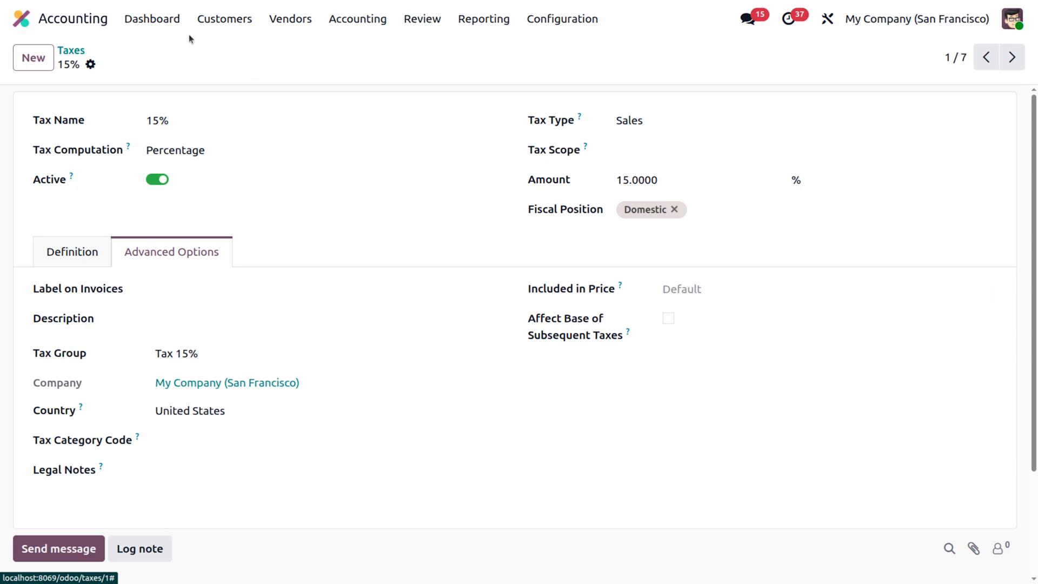
- Start a new customer invoice with OpenWood as the customer
{"action": "left_click", "coordinate": [219, 16]}
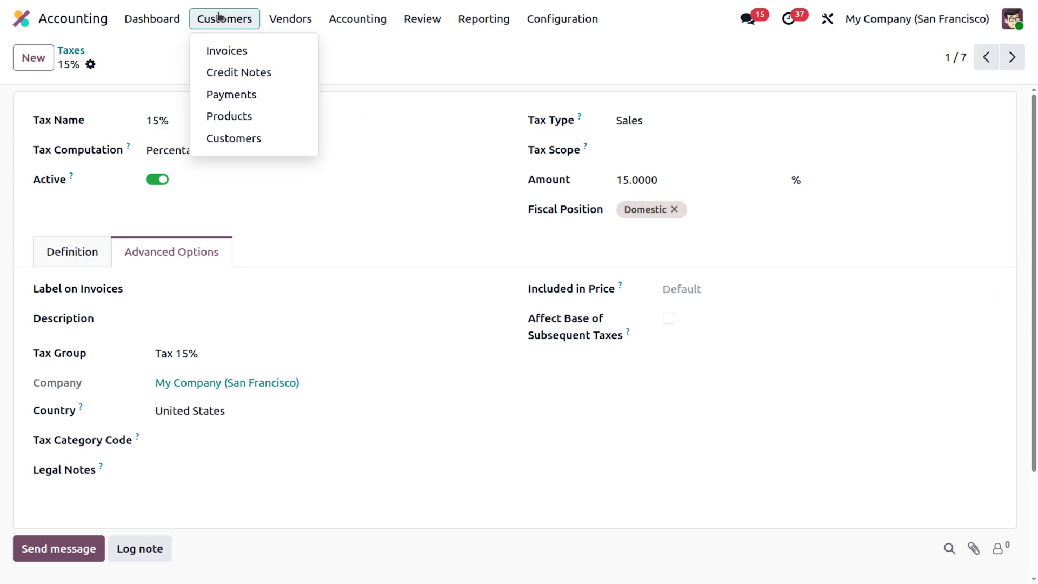
{"action": "left_click", "coordinate": [232, 49]}
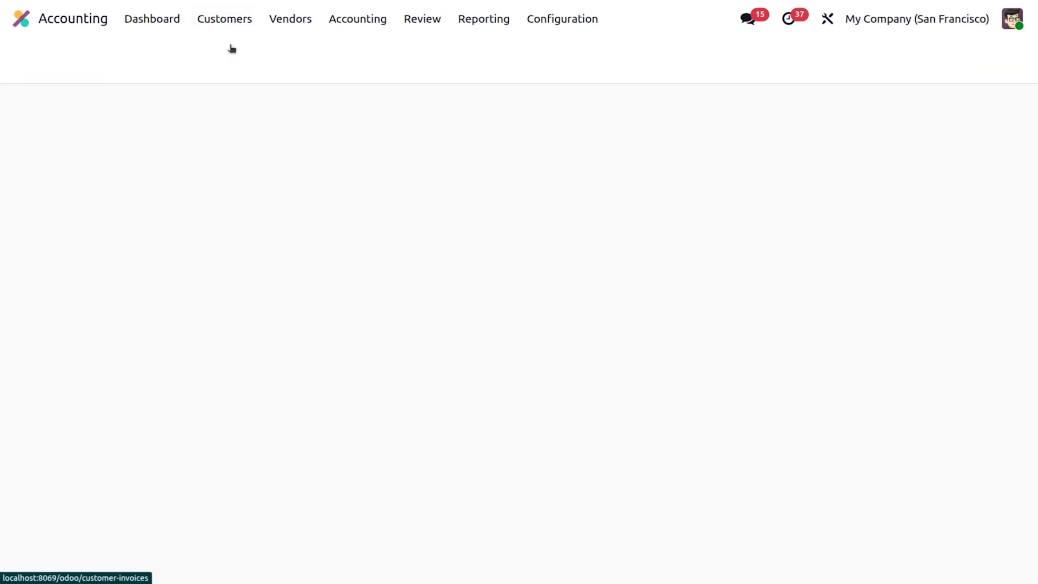
{"action": "left_click", "coordinate": [33, 60]}
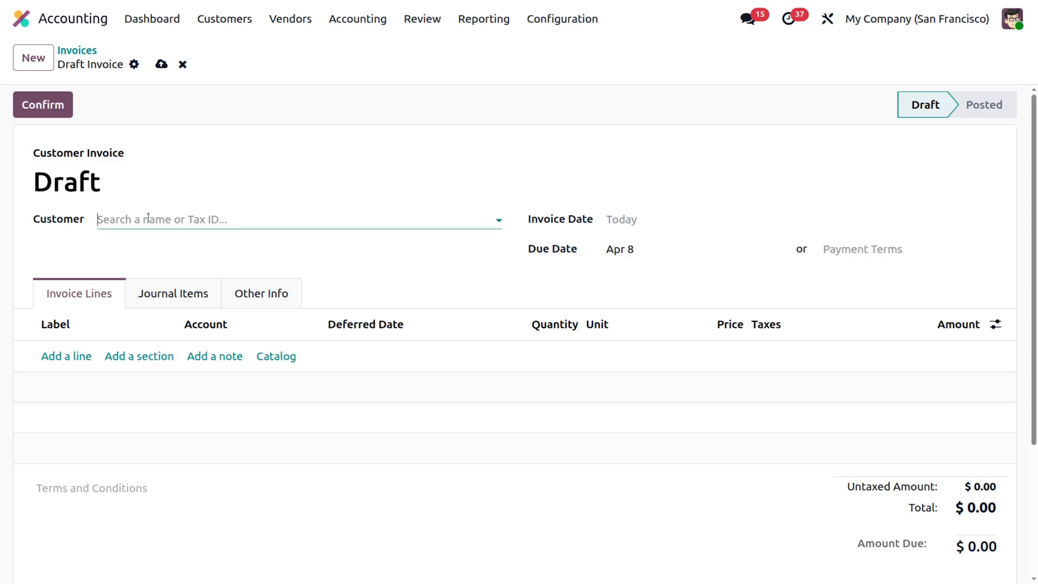
{"action": "left_click", "coordinate": [148, 219]}
{"action": "left_click", "coordinate": [153, 270]}
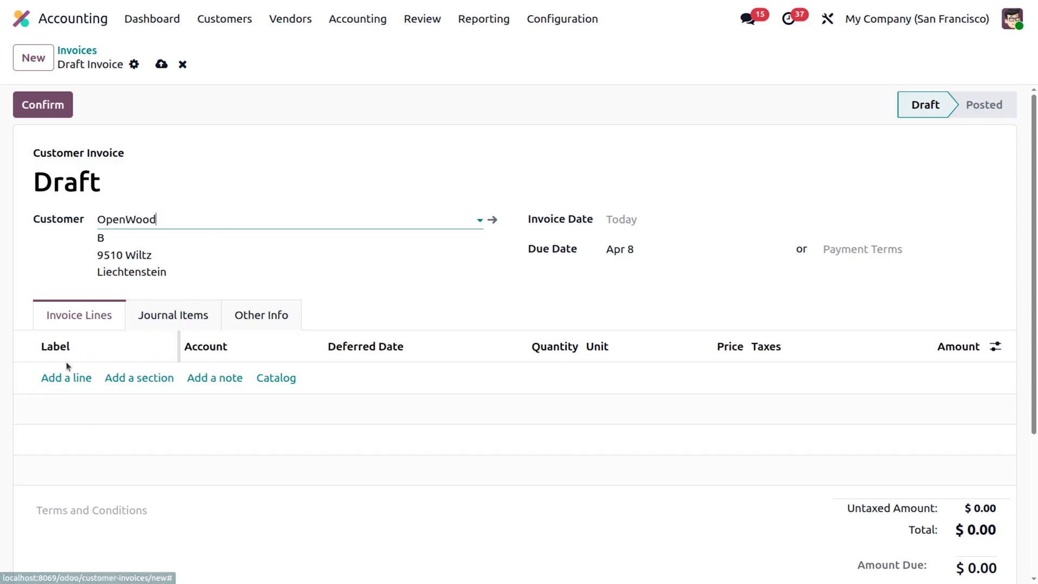
- Add an invoice line labelled "table" with a price of 200 and the 15% tax, and check the invoice totals
{"action": "left_click", "coordinate": [68, 379]}
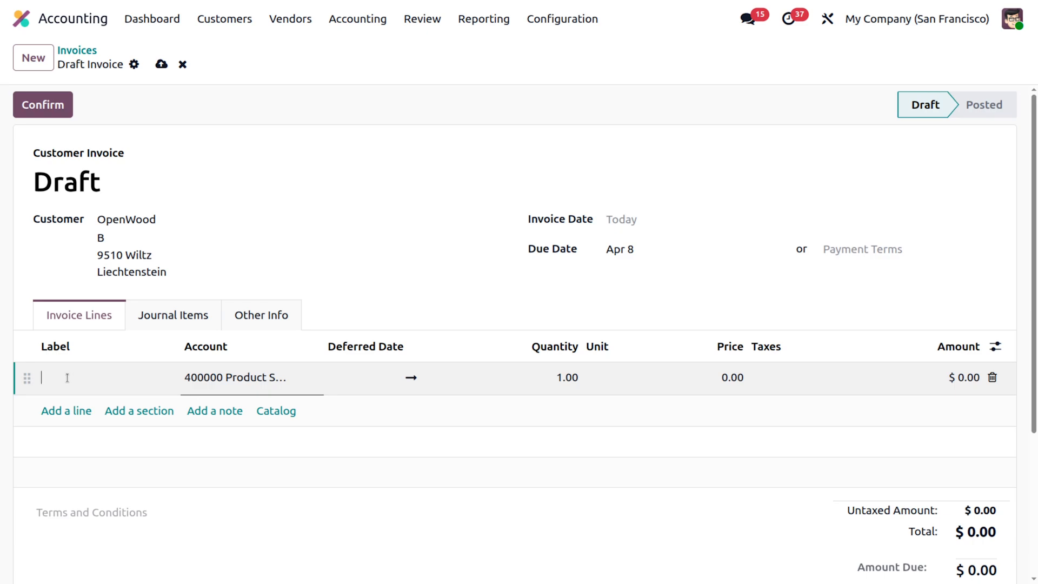
{"action": "type", "text": "table"}
{"action": "left_click", "coordinate": [730, 380]}
{"action": "type", "text": "200"}
{"action": "left_click", "coordinate": [821, 377]}
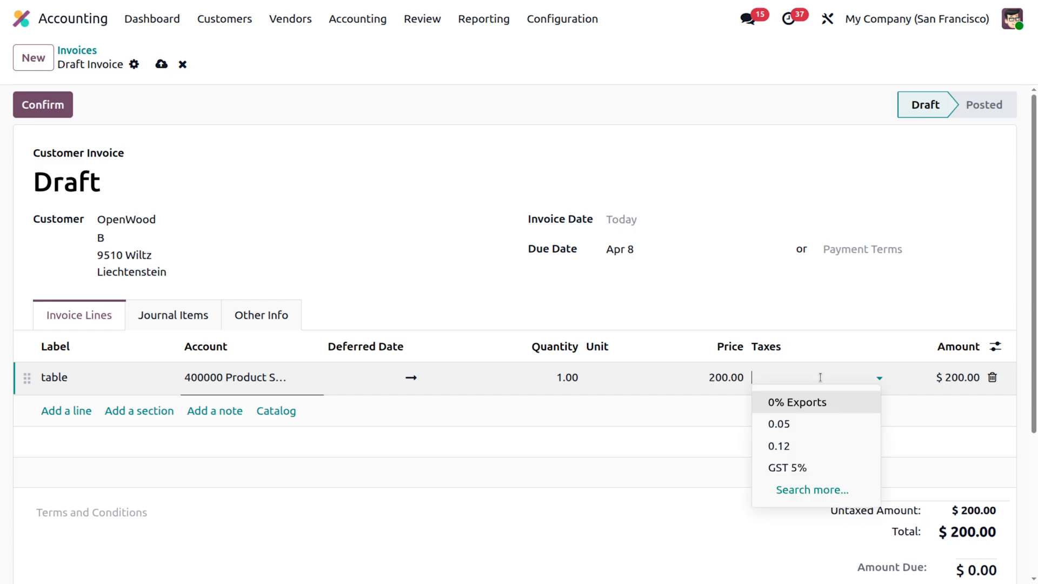
{"action": "left_click", "coordinate": [800, 489]}
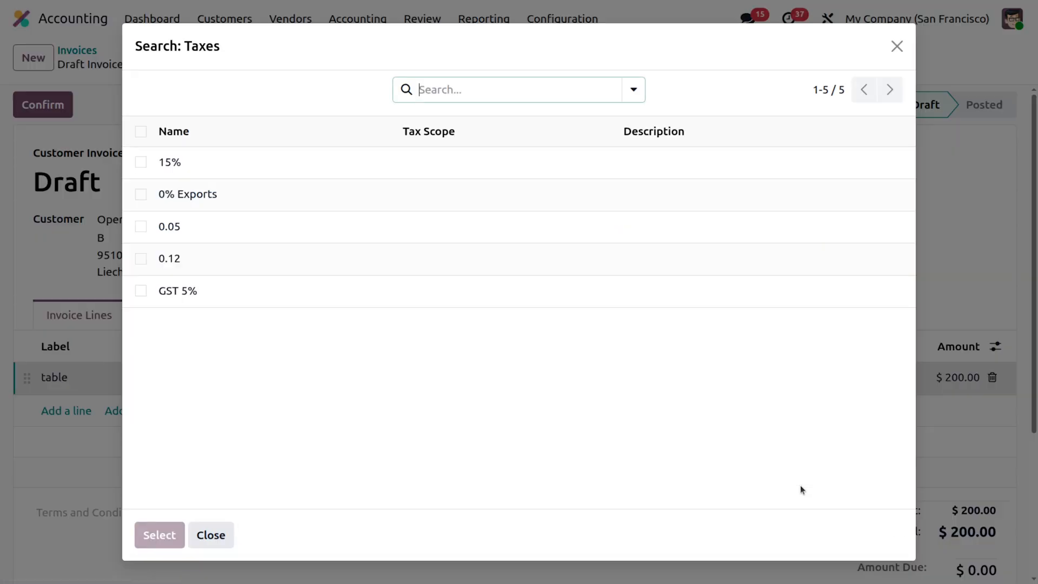
{"action": "left_click", "coordinate": [350, 159]}
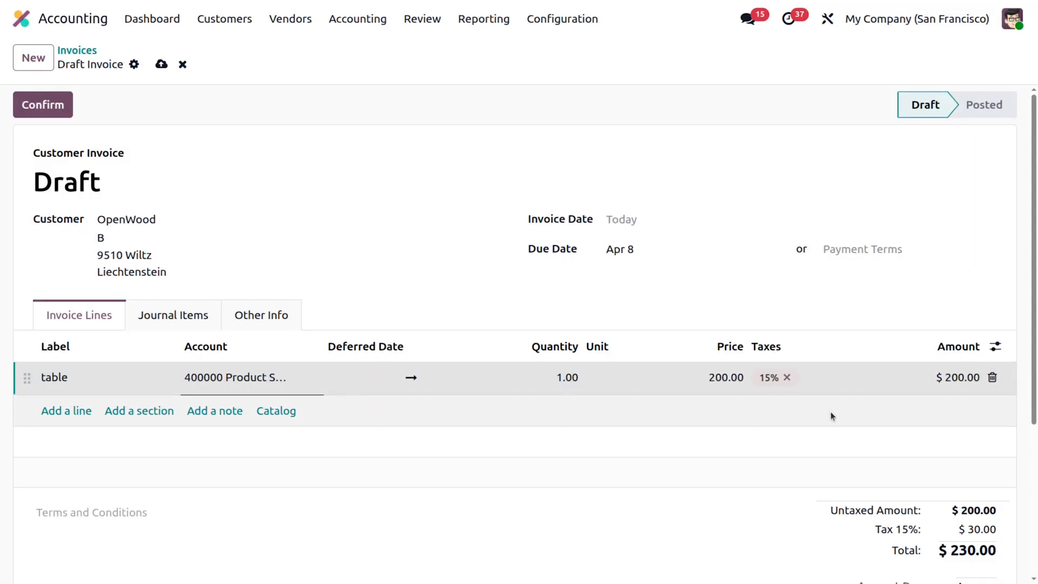
{"action": "scroll", "coordinate": [950, 421], "scroll_direction": "down", "scroll_amount": 3}
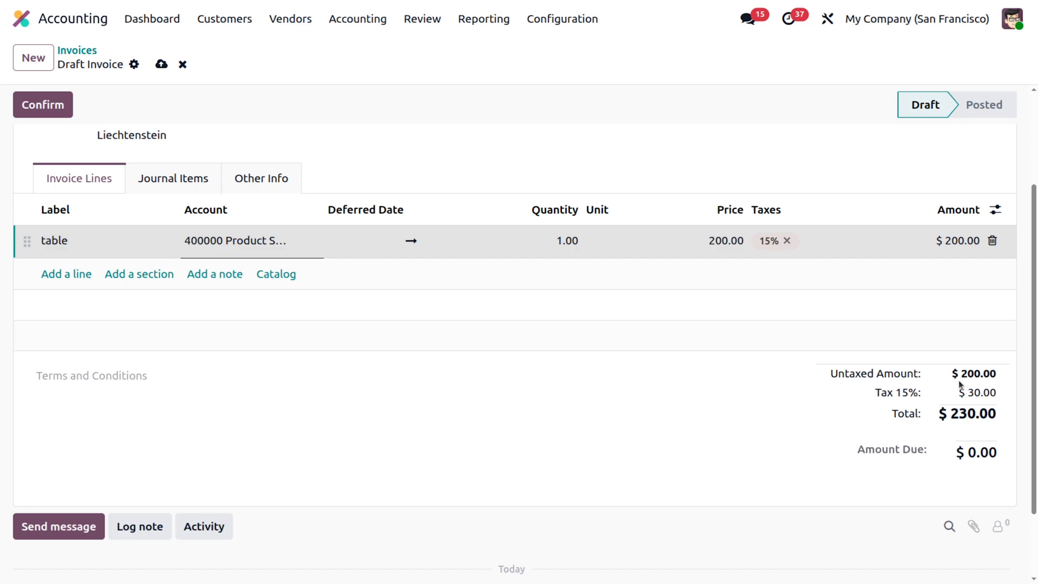
- Remove the 15% tax from the table line and apply it again to compare totals, and discard the draft invoice
{"action": "left_click", "coordinate": [787, 240]}
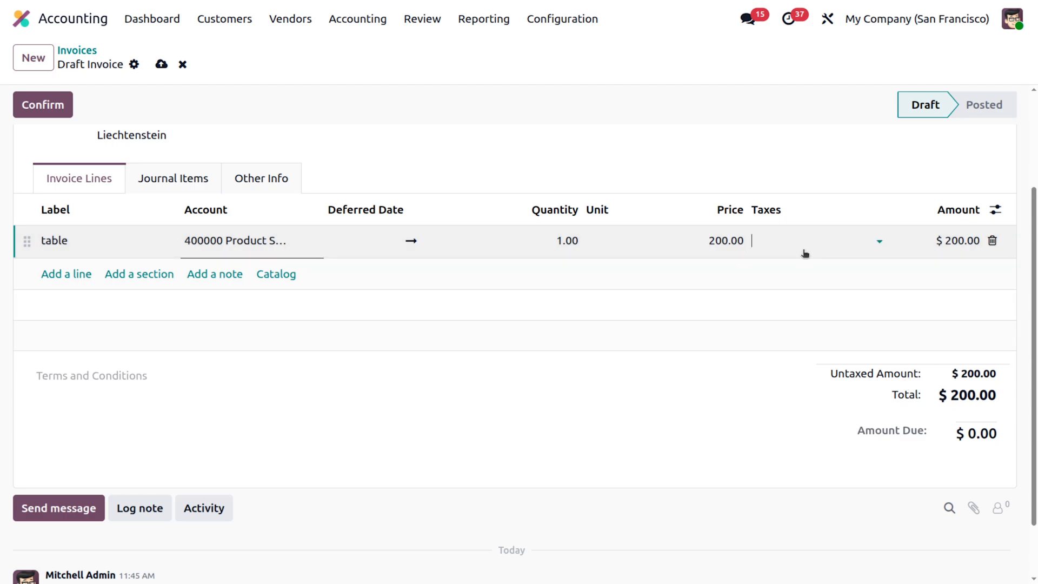
{"action": "left_click", "coordinate": [775, 237]}
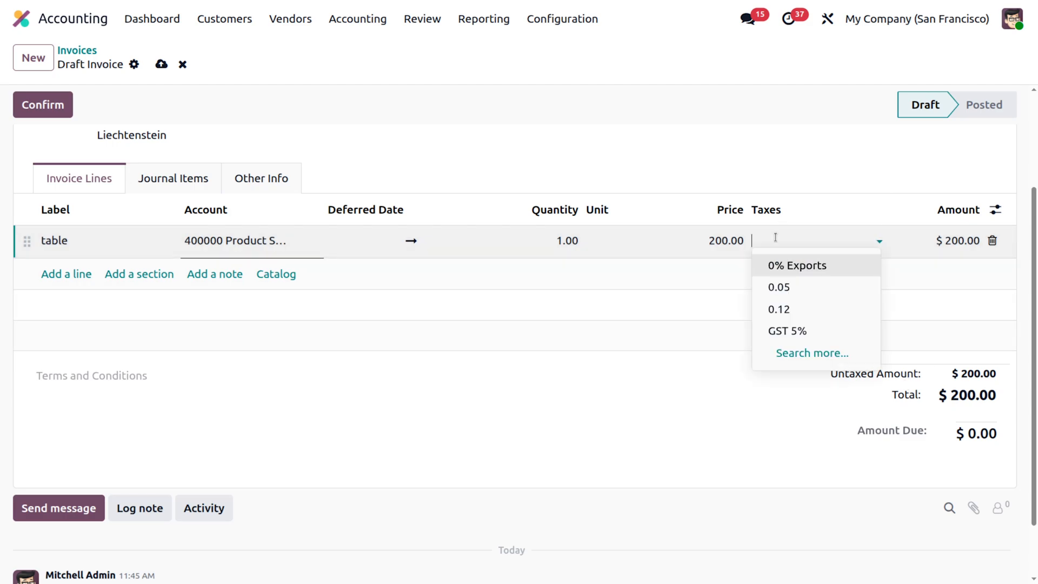
{"action": "type", "text": "15"}
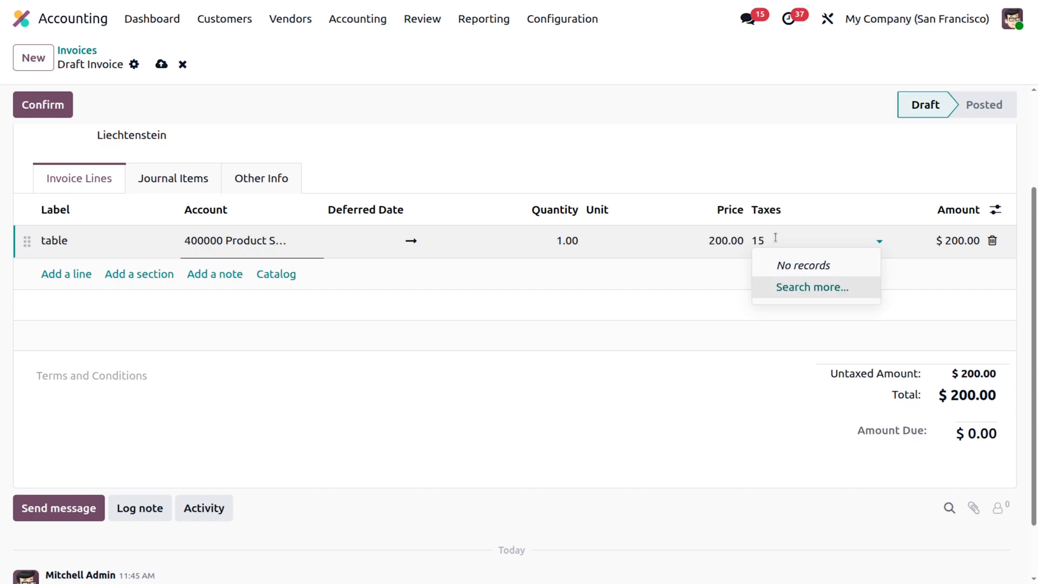
{"action": "key", "text": "BackSpace"}
{"action": "key", "text": "BackSpace"}
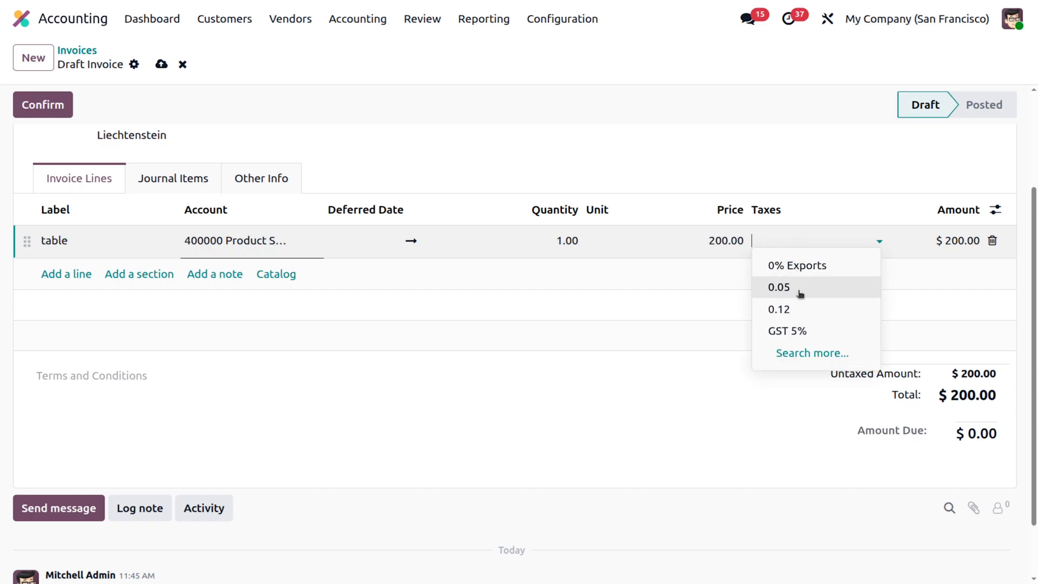
{"action": "left_click", "coordinate": [792, 354]}
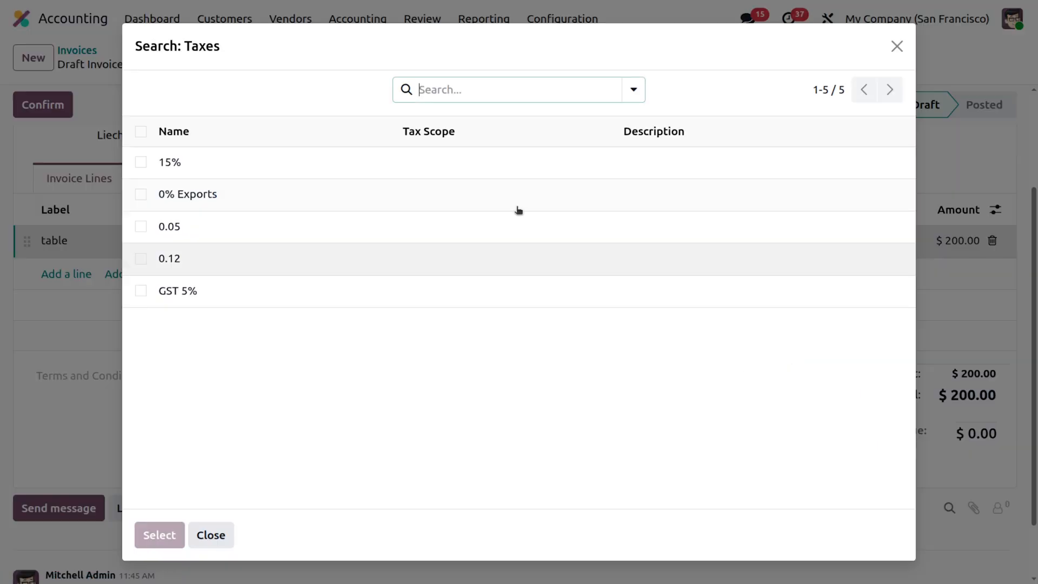
{"action": "left_click", "coordinate": [439, 180]}
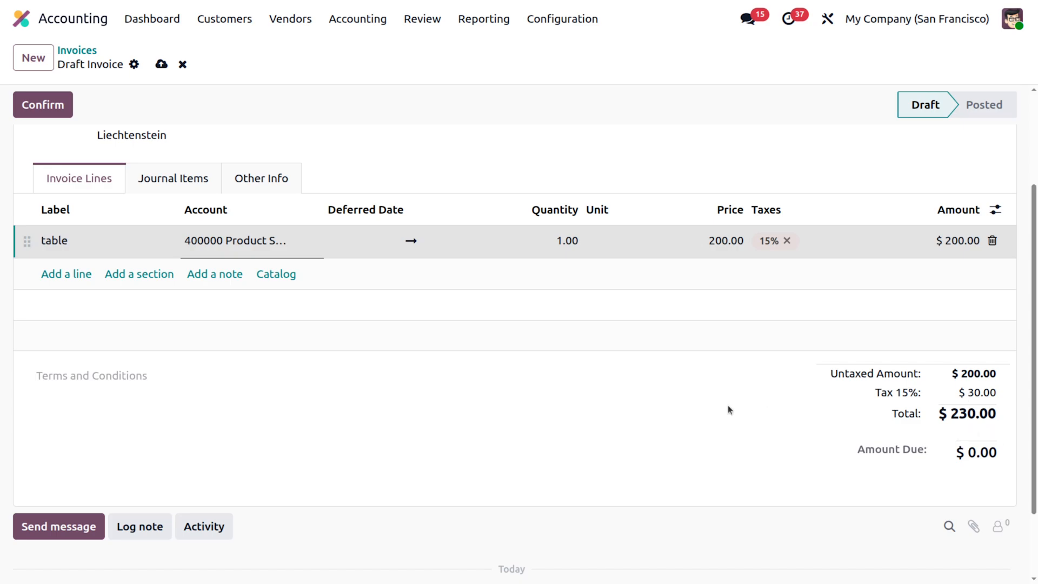
{"action": "scroll", "coordinate": [728, 410], "scroll_direction": "up", "scroll_amount": 3}
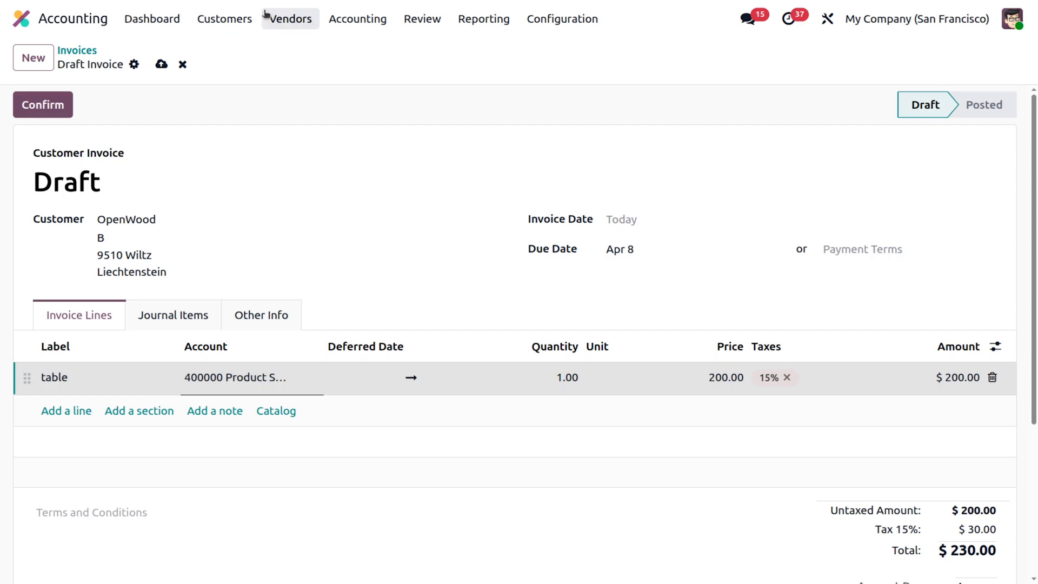
{"action": "left_click", "coordinate": [182, 65]}
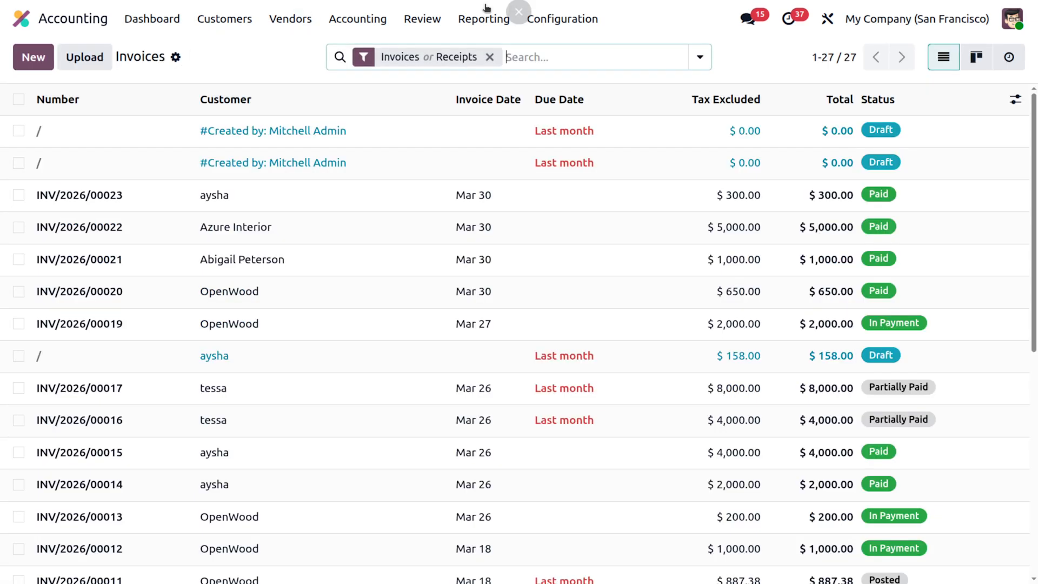
- Set Included in Price to Tax Included for the 15% sales tax and save the tax
{"action": "left_click", "coordinate": [557, 23]}
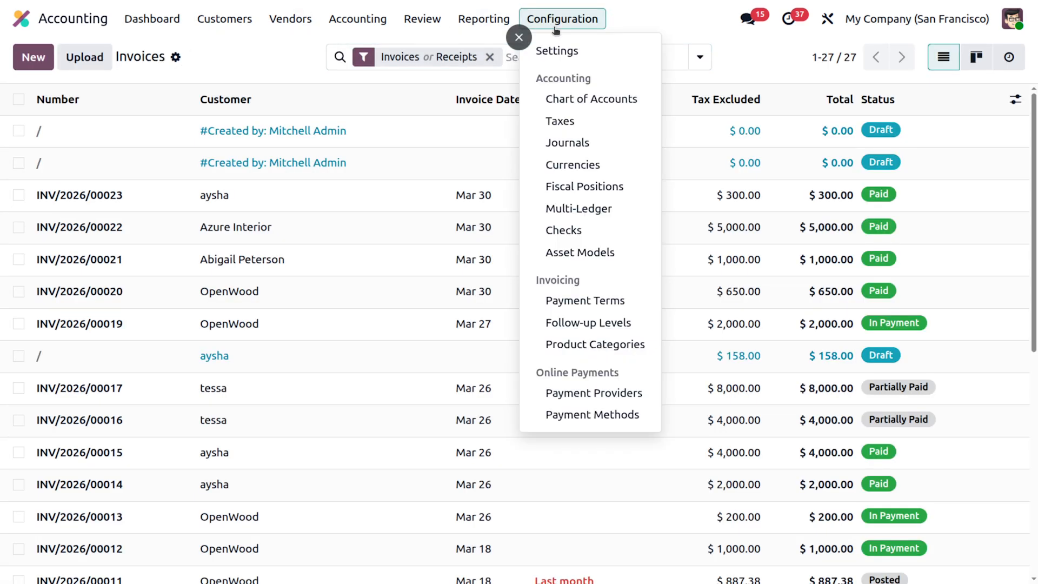
{"action": "left_click", "coordinate": [563, 122]}
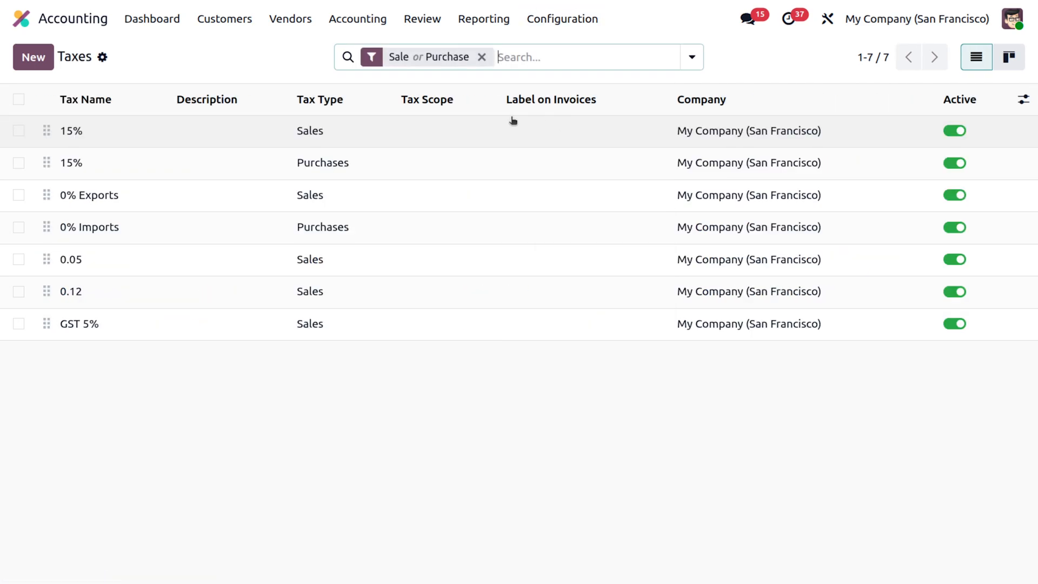
{"action": "left_click", "coordinate": [470, 141]}
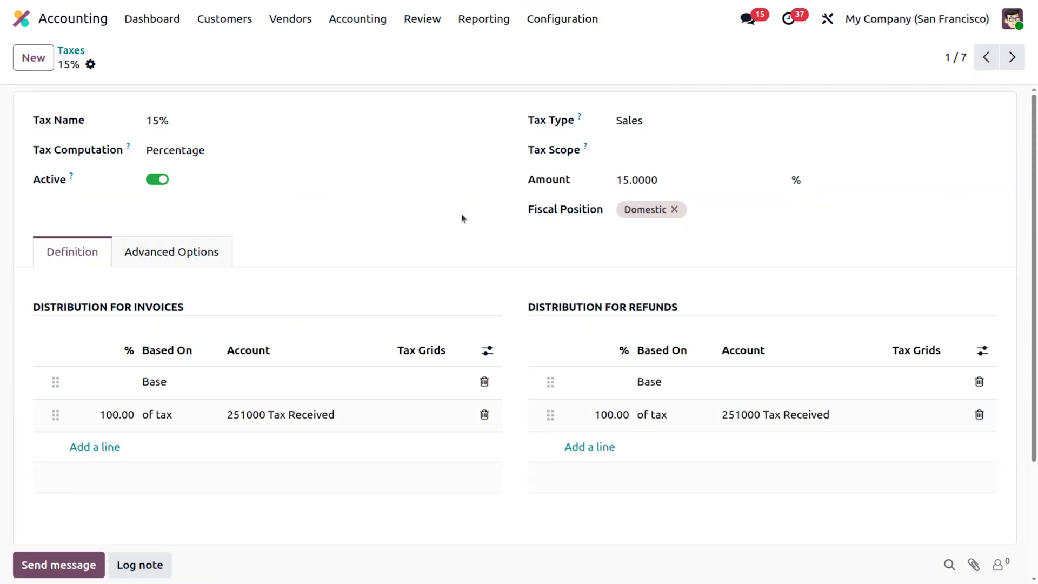
{"action": "left_click", "coordinate": [156, 253]}
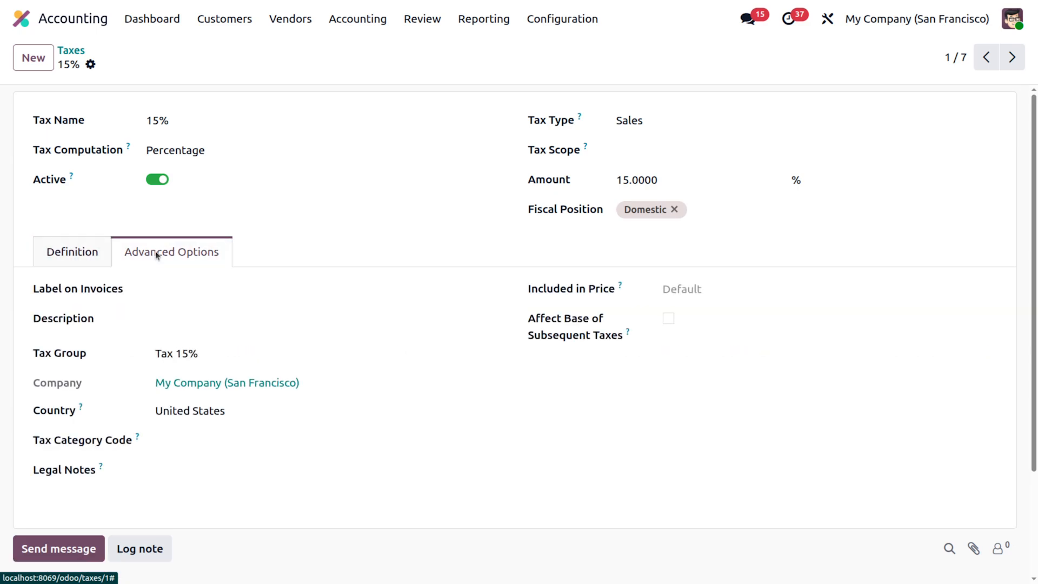
{"action": "left_click", "coordinate": [726, 290]}
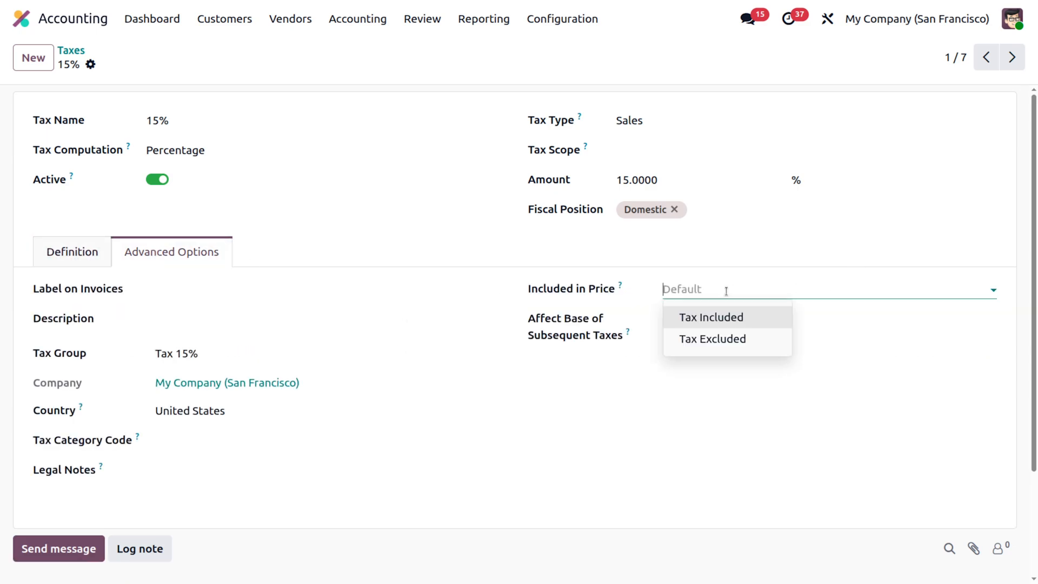
{"action": "left_click", "coordinate": [728, 323]}
{"action": "left_click", "coordinate": [117, 64]}
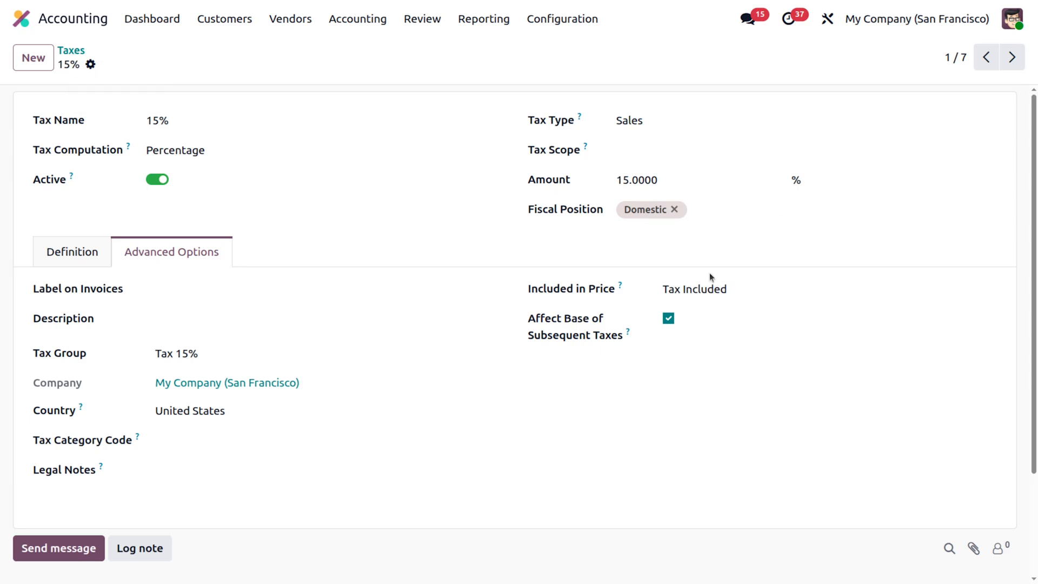
- Start a new customer invoice and choose the contact listed directly below OpenWood as the customer
{"action": "left_click", "coordinate": [232, 21]}
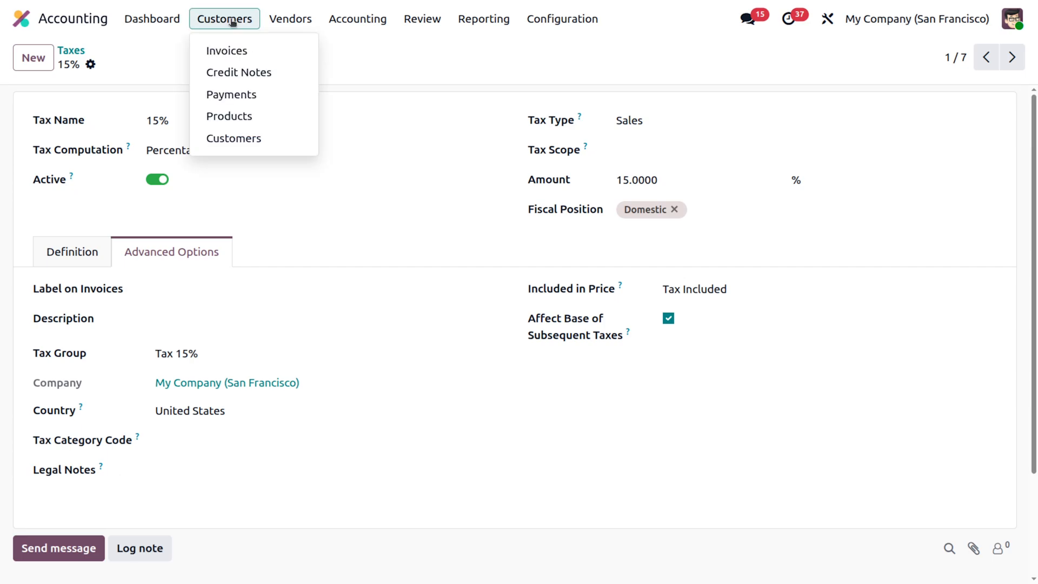
{"action": "left_click", "coordinate": [238, 51]}
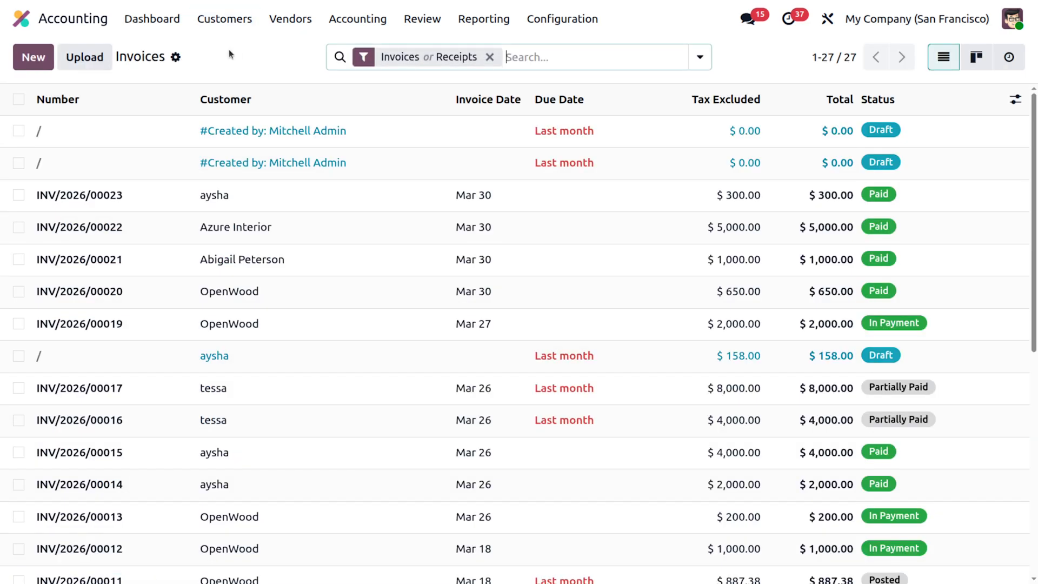
{"action": "left_click", "coordinate": [46, 57]}
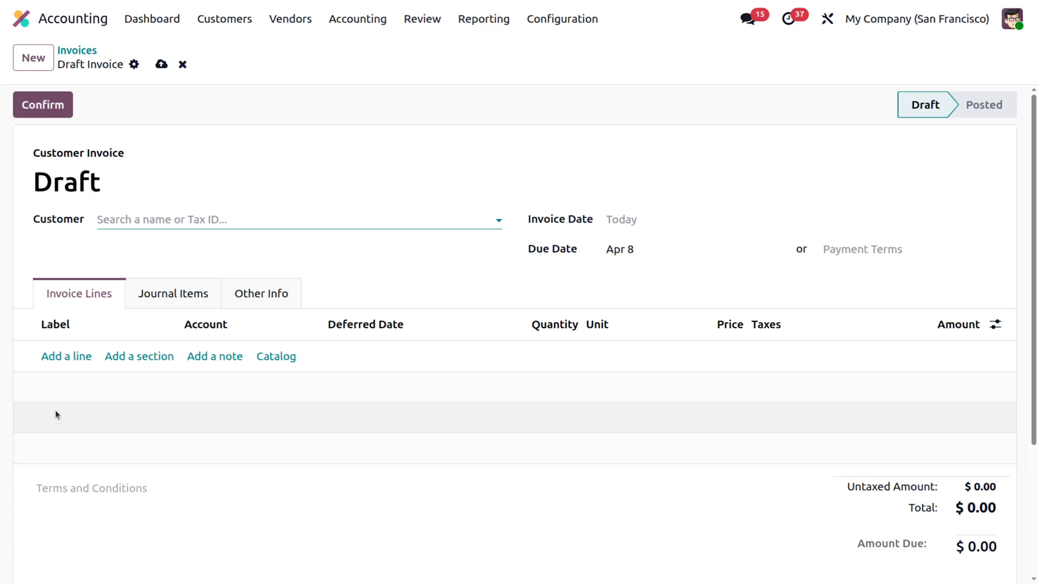
{"action": "left_click", "coordinate": [137, 219]}
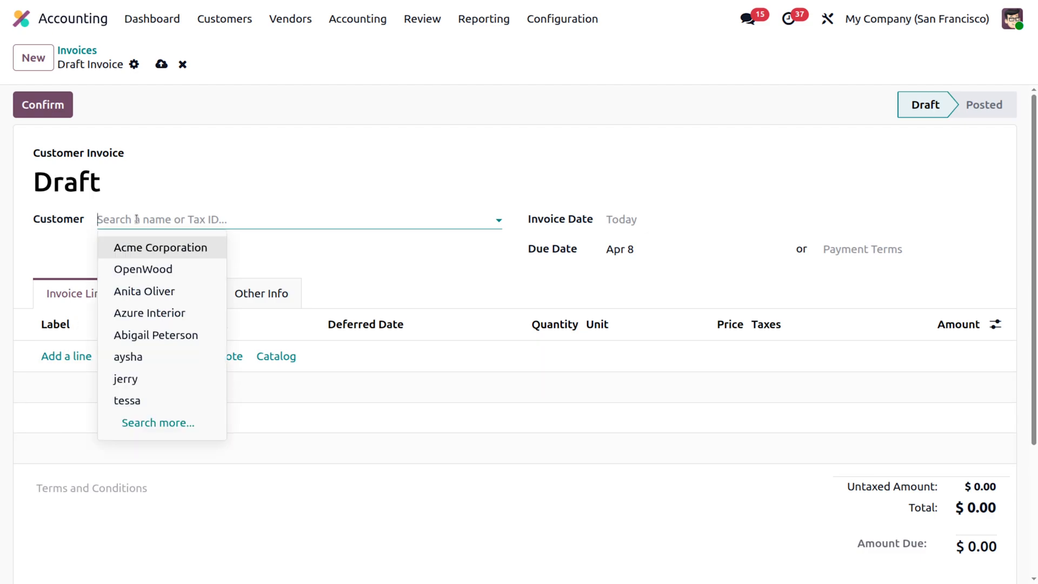
{"action": "left_click", "coordinate": [145, 291]}
- Add an invoice line labelled "table" with a price of 200 and apply the 15% tax to it
{"action": "left_click", "coordinate": [64, 357]}
{"action": "type", "text": "table"}
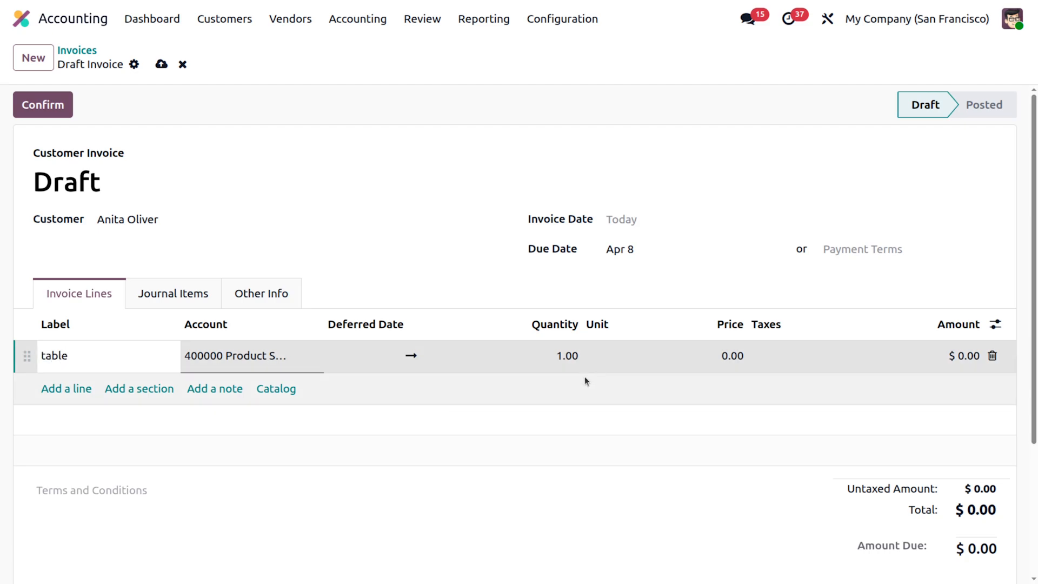
{"action": "left_click", "coordinate": [734, 354]}
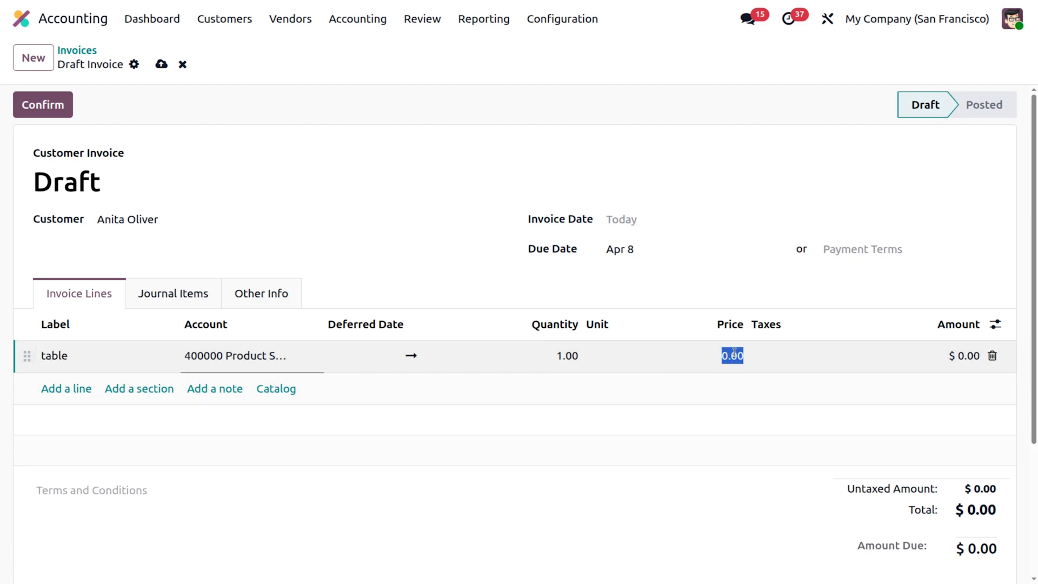
{"action": "type", "text": "200"}
{"action": "left_click", "coordinate": [800, 352]}
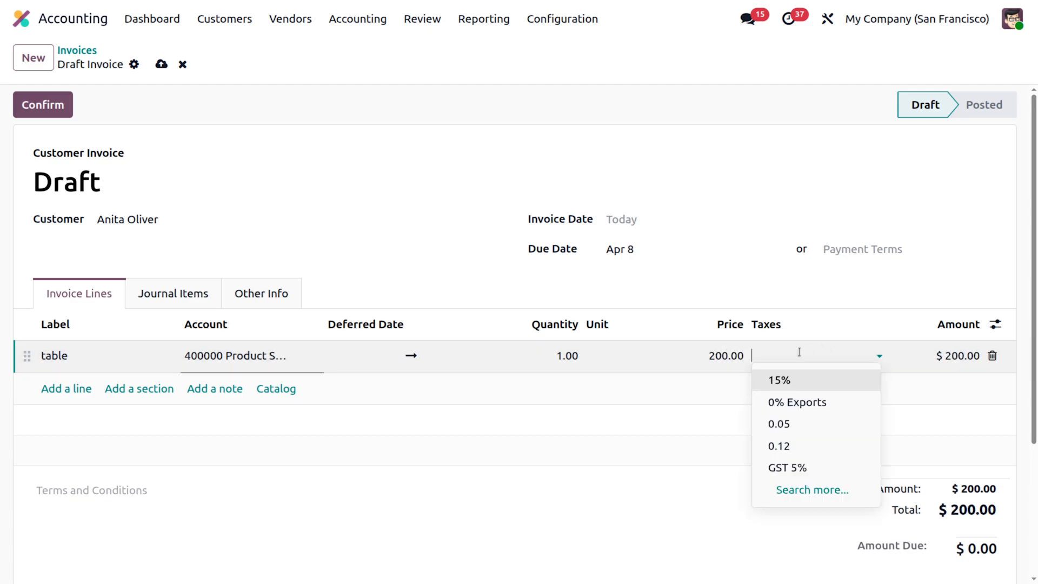
{"action": "left_click", "coordinate": [790, 382]}
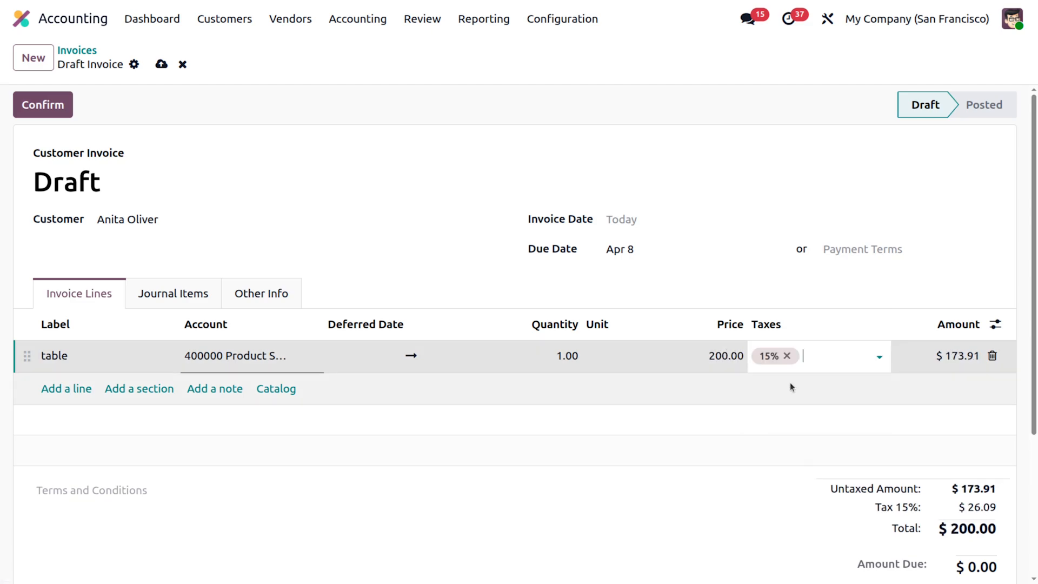
- Review the untaxed amount, tax and total on the draft with the tax-included 15% rate, and discard the draft invoice
{"action": "scroll", "coordinate": [819, 353], "scroll_direction": "down", "scroll_amount": 2}
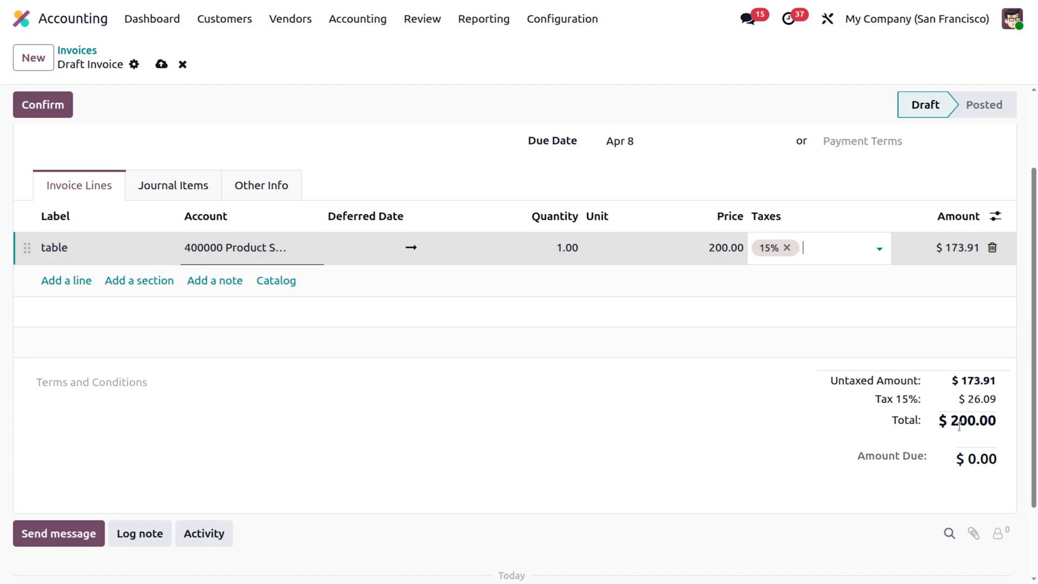
{"action": "scroll", "coordinate": [839, 323], "scroll_direction": "up", "scroll_amount": 2}
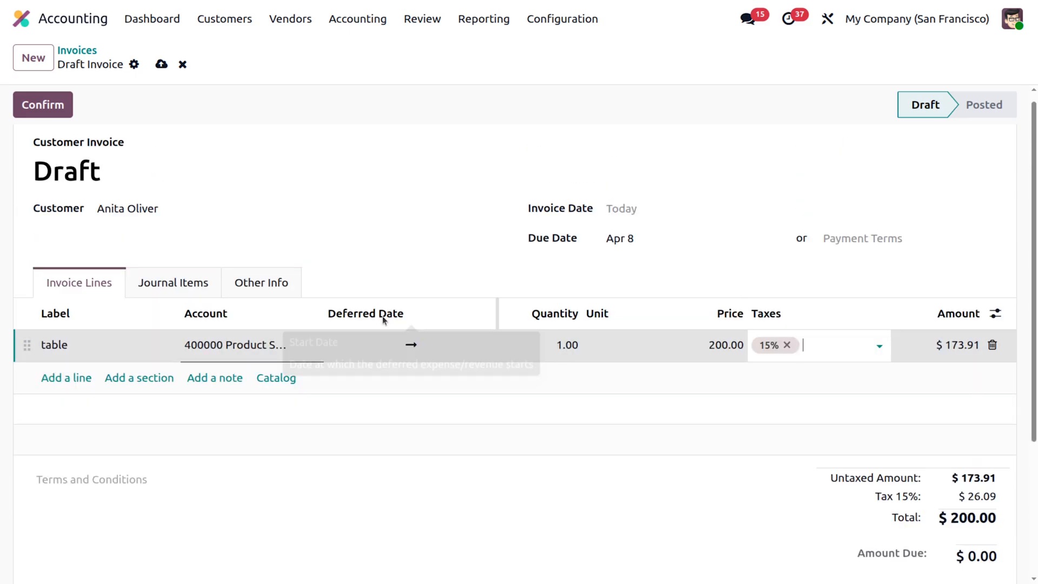
{"action": "left_click", "coordinate": [815, 345]}
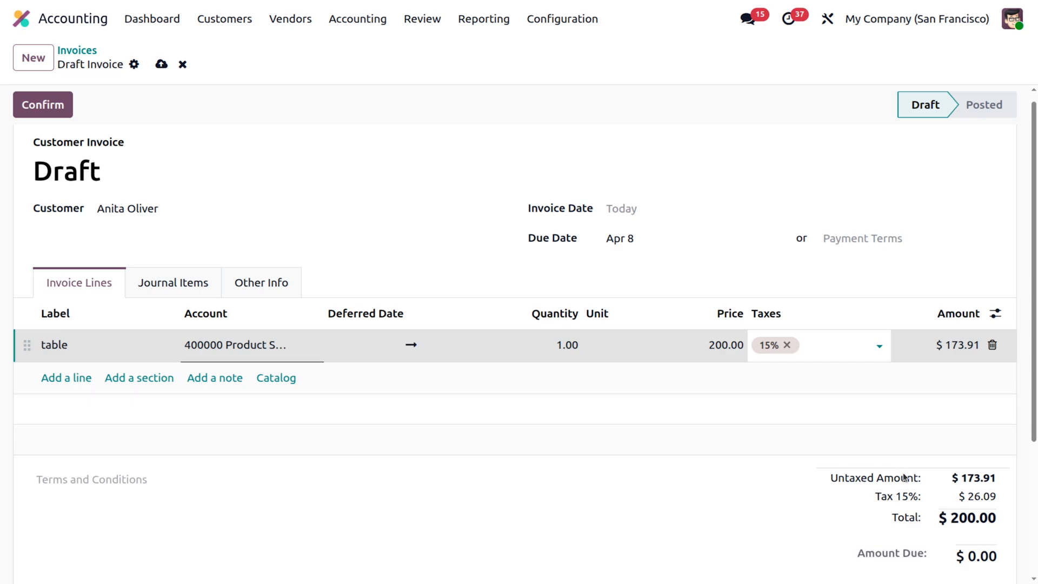
{"action": "scroll", "coordinate": [905, 478], "scroll_direction": "down", "scroll_amount": 1}
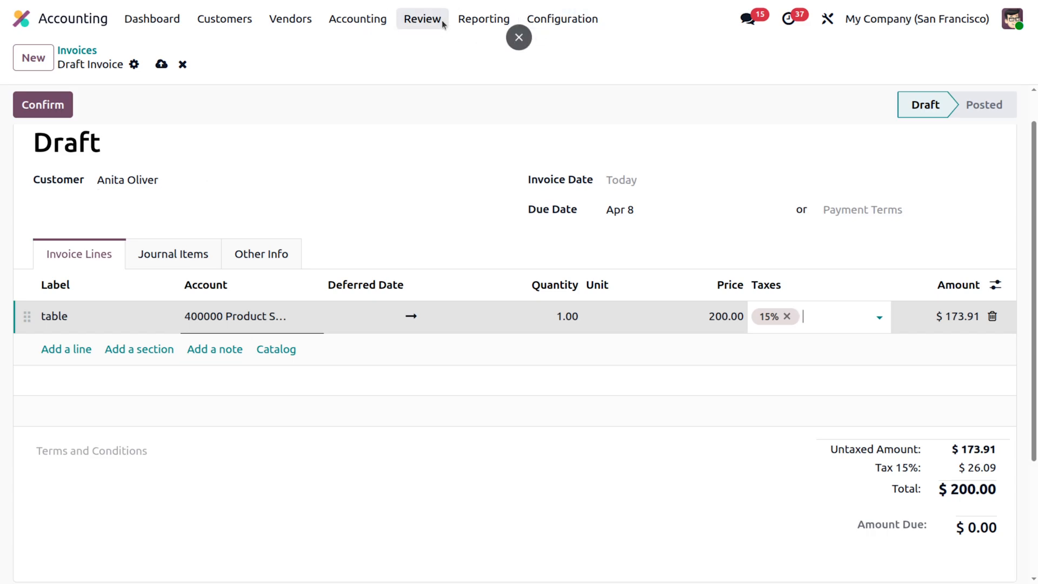
{"action": "left_click", "coordinate": [183, 64]}
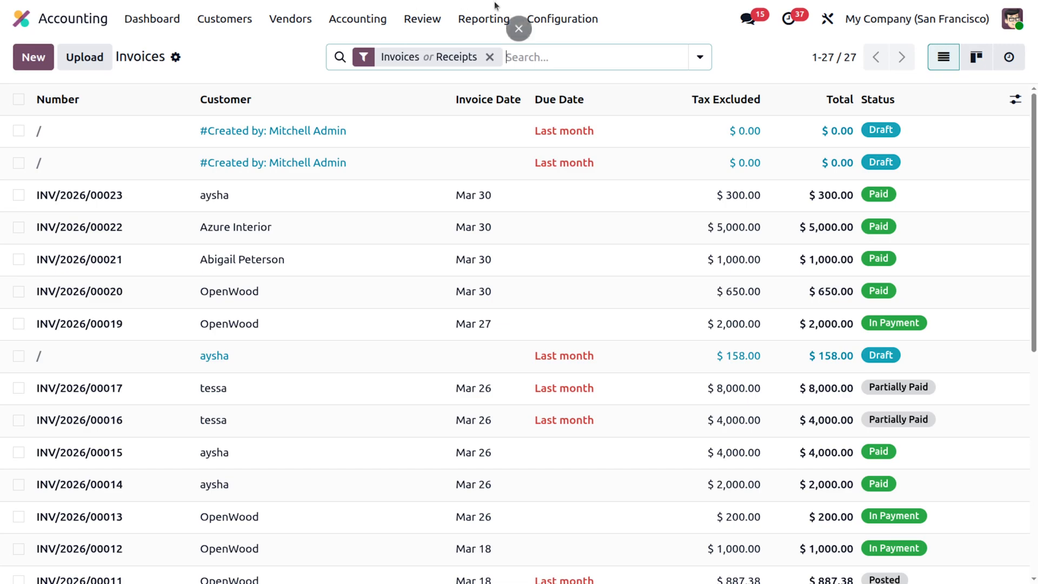
- Open the 15% sales tax, set its Included in Price option to Tax Excluded, and save the tax
{"action": "left_click", "coordinate": [565, 20]}
{"action": "left_click", "coordinate": [568, 127]}
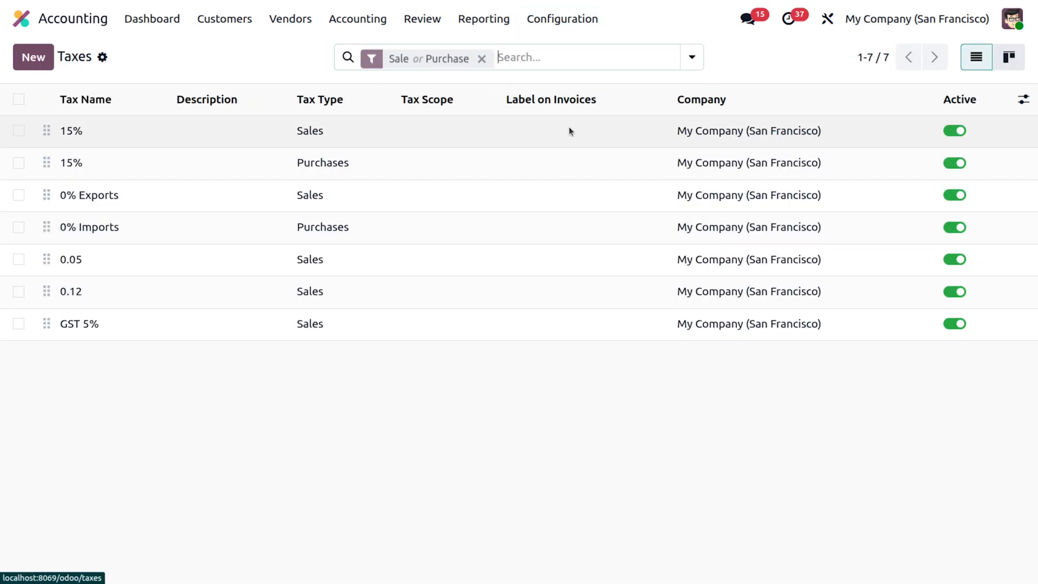
{"action": "left_click", "coordinate": [81, 139]}
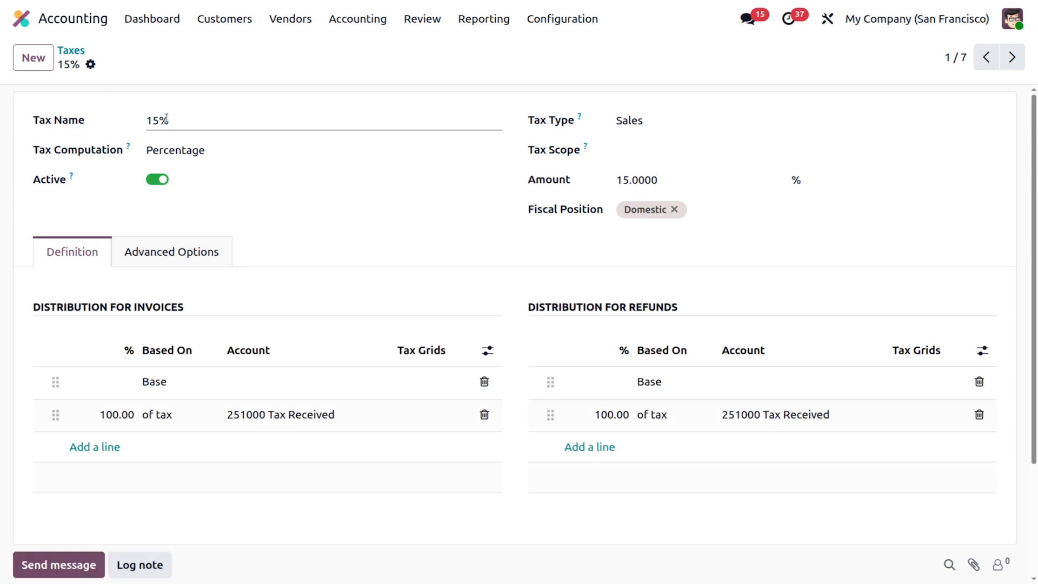
{"action": "left_click", "coordinate": [91, 65]}
{"action": "left_click", "coordinate": [336, 117]}
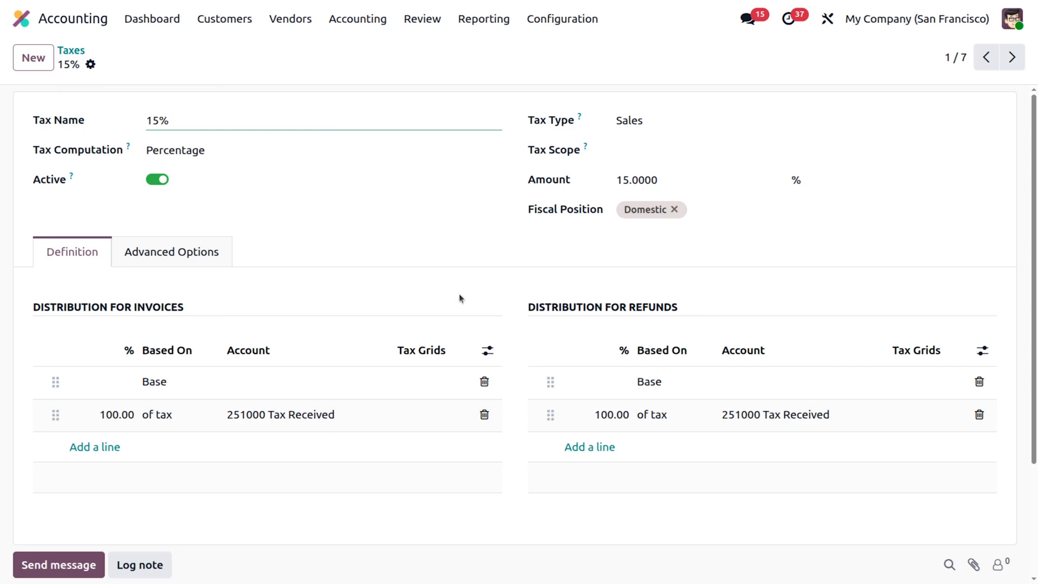
{"action": "left_click", "coordinate": [211, 253]}
{"action": "left_click", "coordinate": [708, 289]}
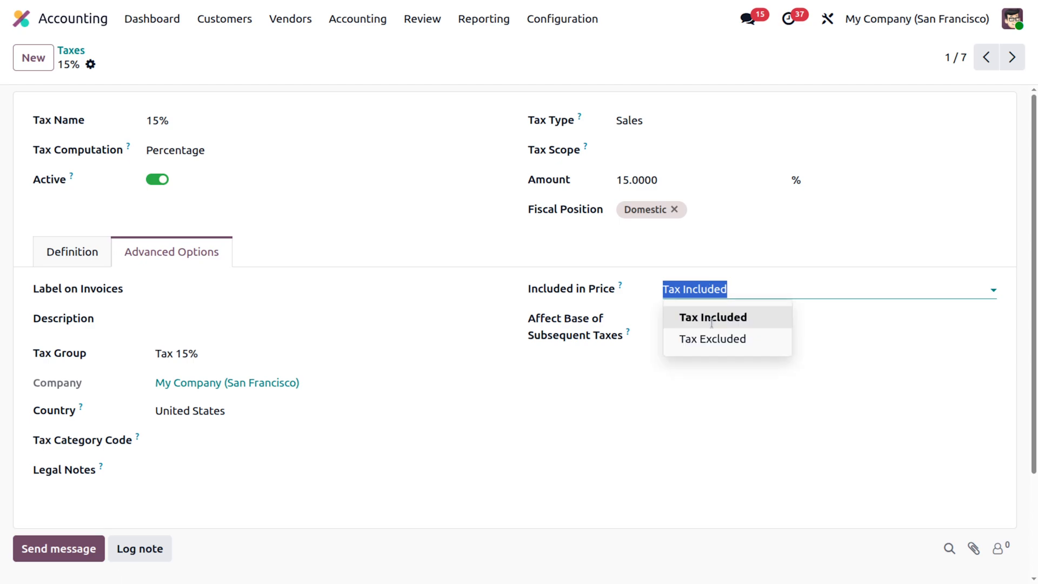
{"action": "left_click", "coordinate": [712, 338]}
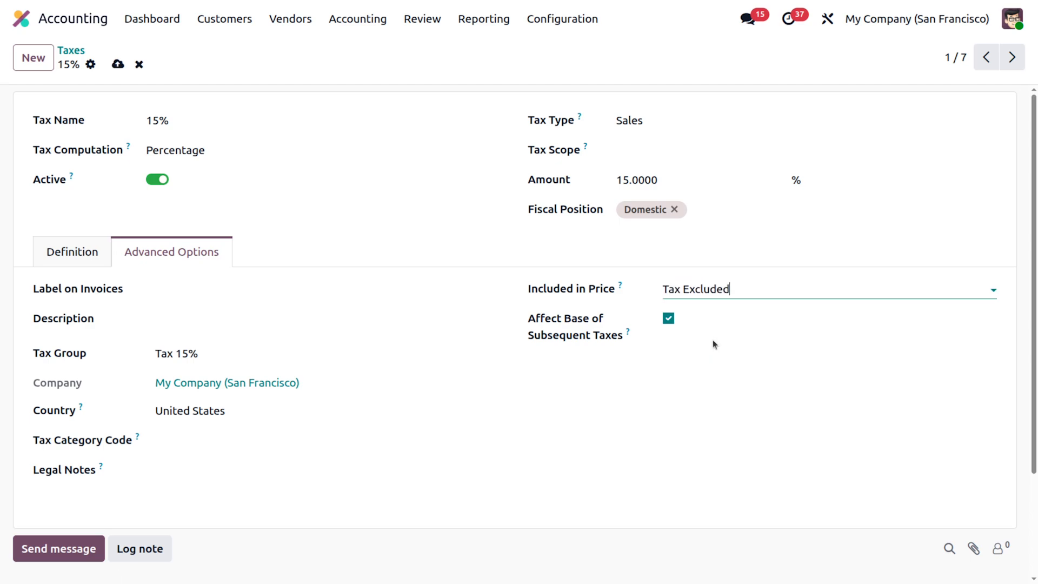
{"action": "left_click", "coordinate": [118, 63]}
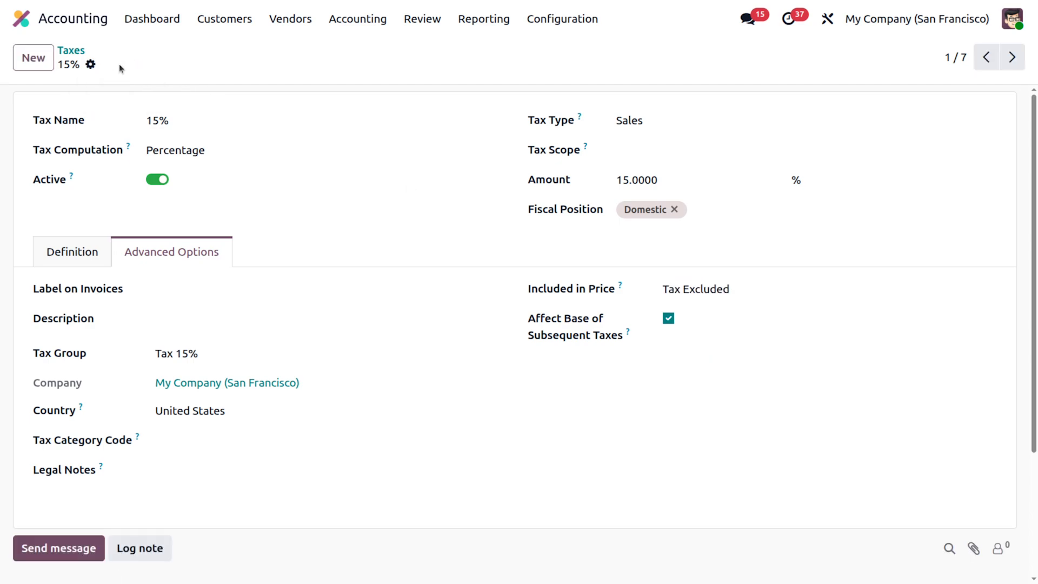
- Duplicate the 15% sales tax and name the copy "15% (incl)"
{"action": "left_click", "coordinate": [90, 65]}
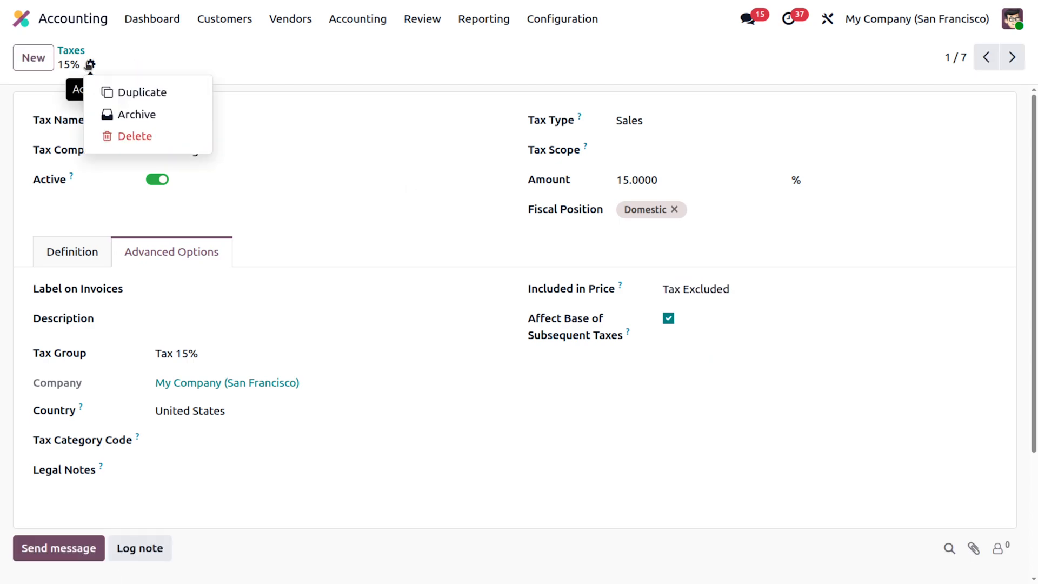
{"action": "left_click", "coordinate": [138, 93]}
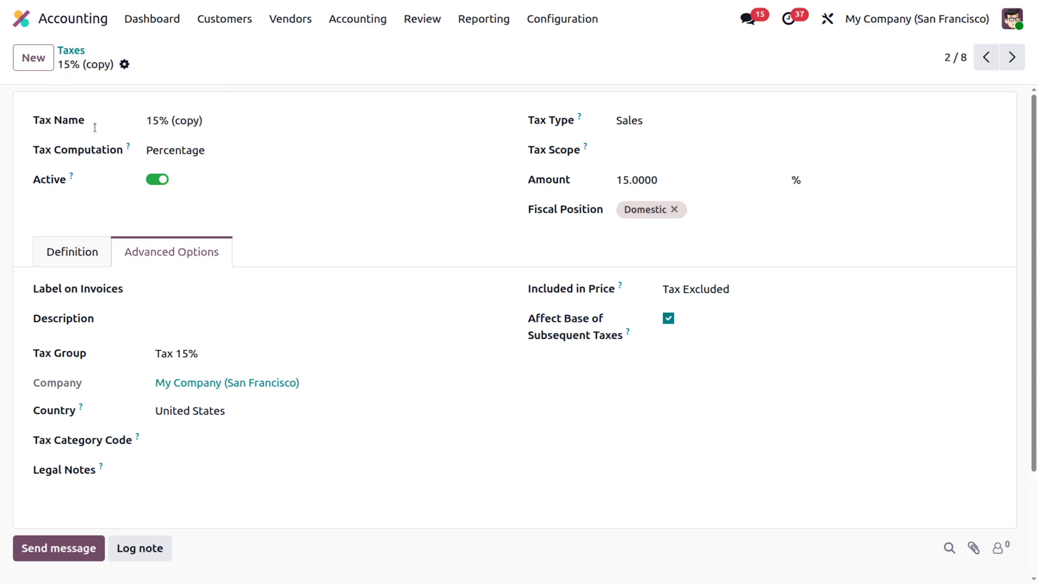
{"action": "left_click", "coordinate": [218, 128]}
{"action": "key", "text": "BackSpace"}
{"action": "key", "text": "BackSpace"}
{"action": "key", "text": "BackSpace"}
{"action": "key", "text": "BackSpace"}
{"action": "type", "text": "incl"}
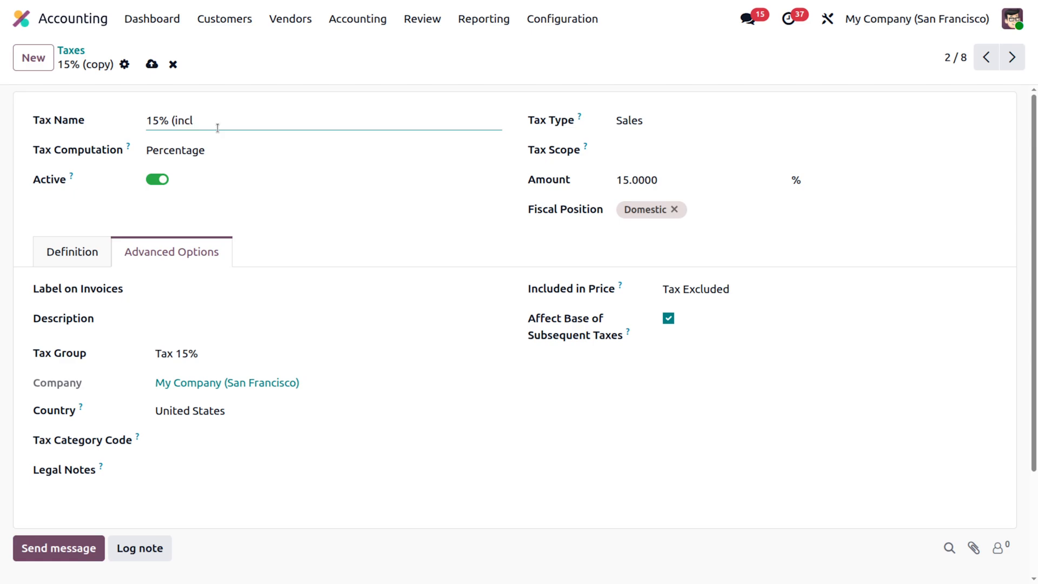
{"action": "type", "text": ")"}
- Set Included in Price to Tax Included for the 15% (incl) tax, save it, and check its distribution definition
{"action": "left_click", "coordinate": [698, 289]}
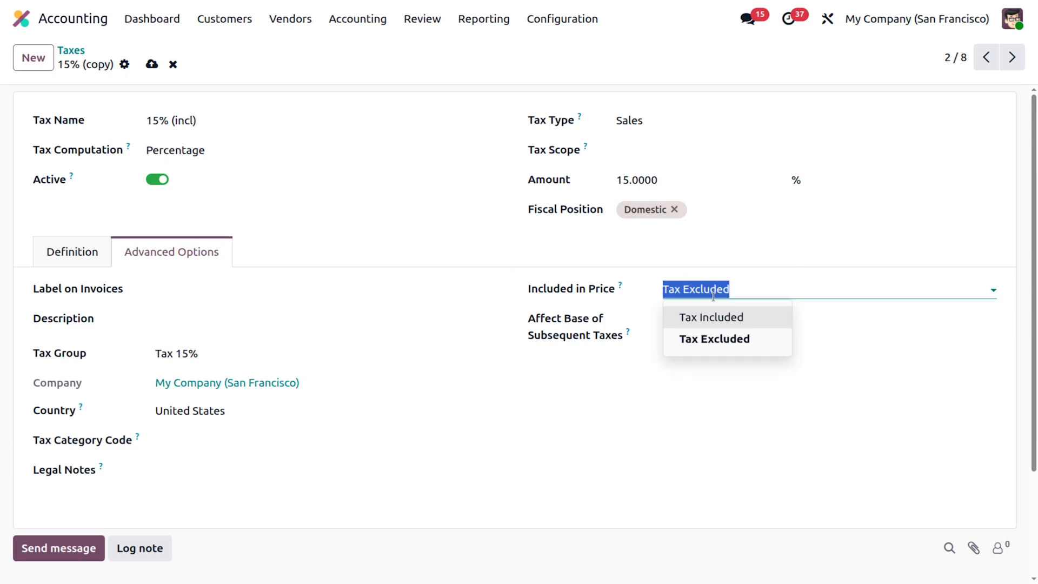
{"action": "left_click", "coordinate": [725, 323]}
{"action": "left_click", "coordinate": [153, 63]}
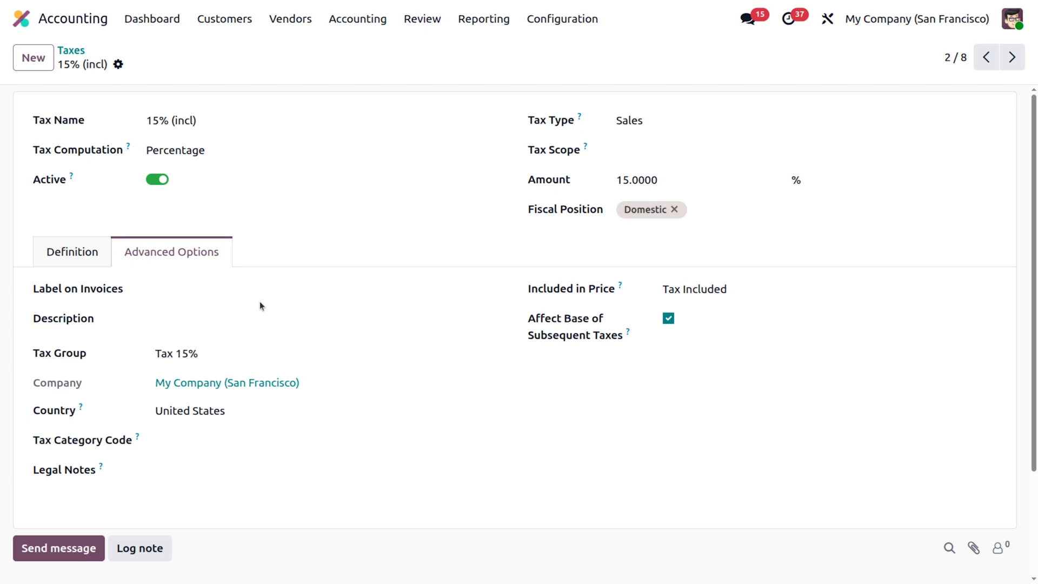
{"action": "left_click", "coordinate": [59, 264]}
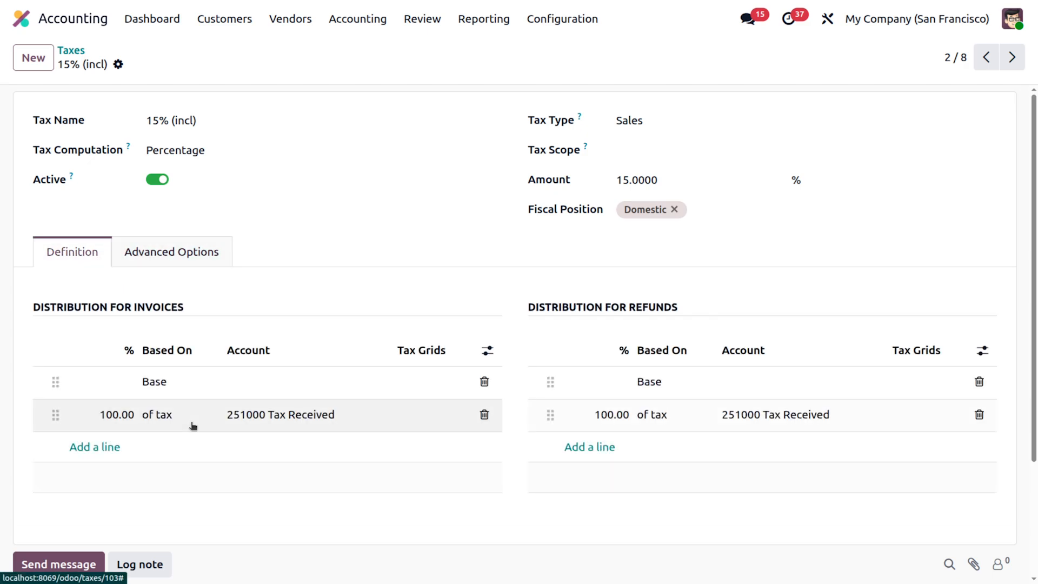
{"action": "left_click", "coordinate": [177, 240]}
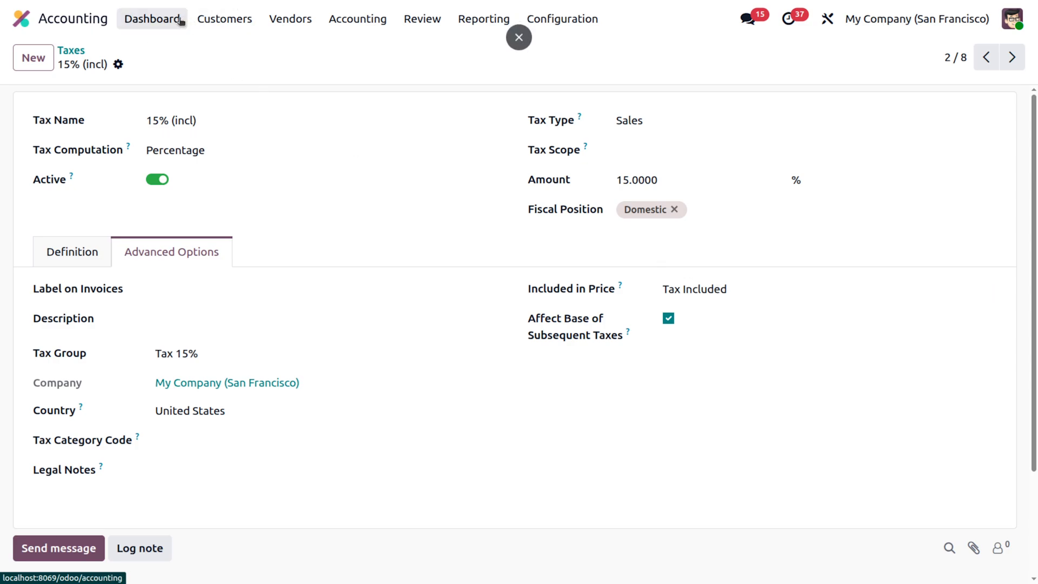
- Create a new customer invoice with OpenWood as the customer
{"action": "left_click", "coordinate": [251, 20]}
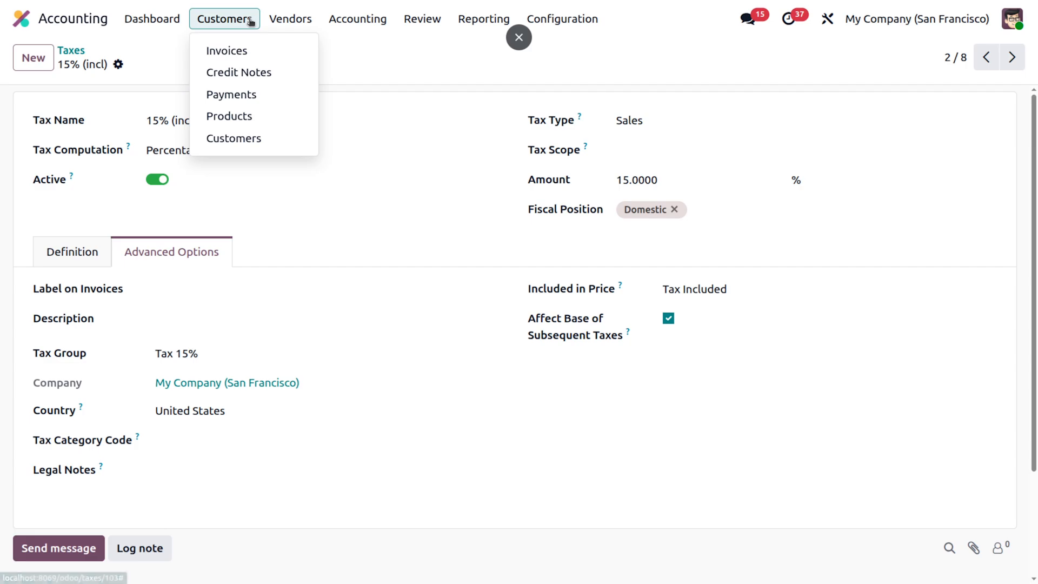
{"action": "left_click", "coordinate": [234, 49]}
{"action": "left_click", "coordinate": [33, 57]}
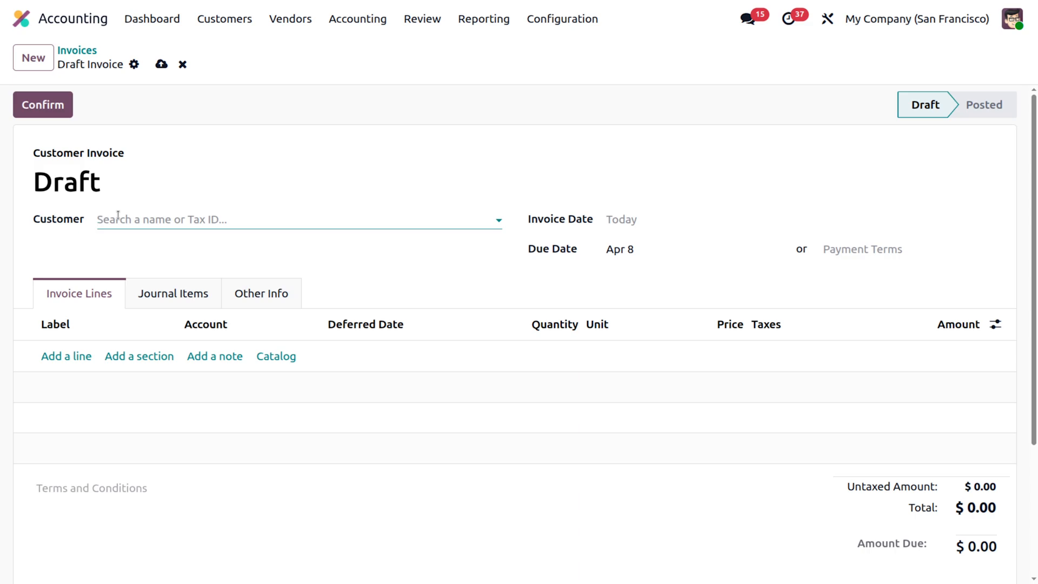
{"action": "left_click", "coordinate": [118, 216]}
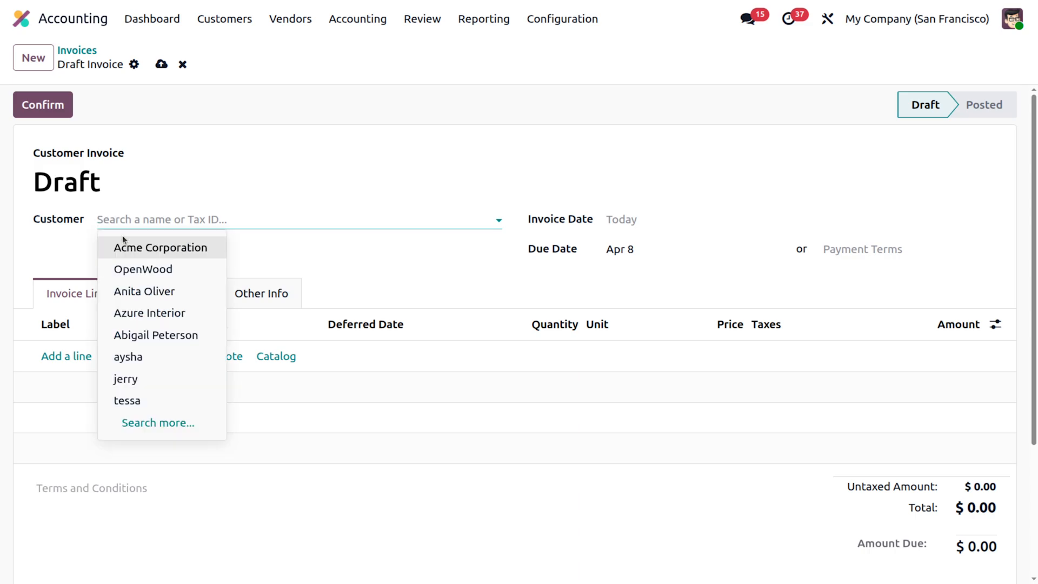
{"action": "left_click", "coordinate": [134, 268]}
- Add an invoice line labelled "table" with a price of 200 and apply the plain 15% tax from the full tax list
{"action": "left_click", "coordinate": [59, 378]}
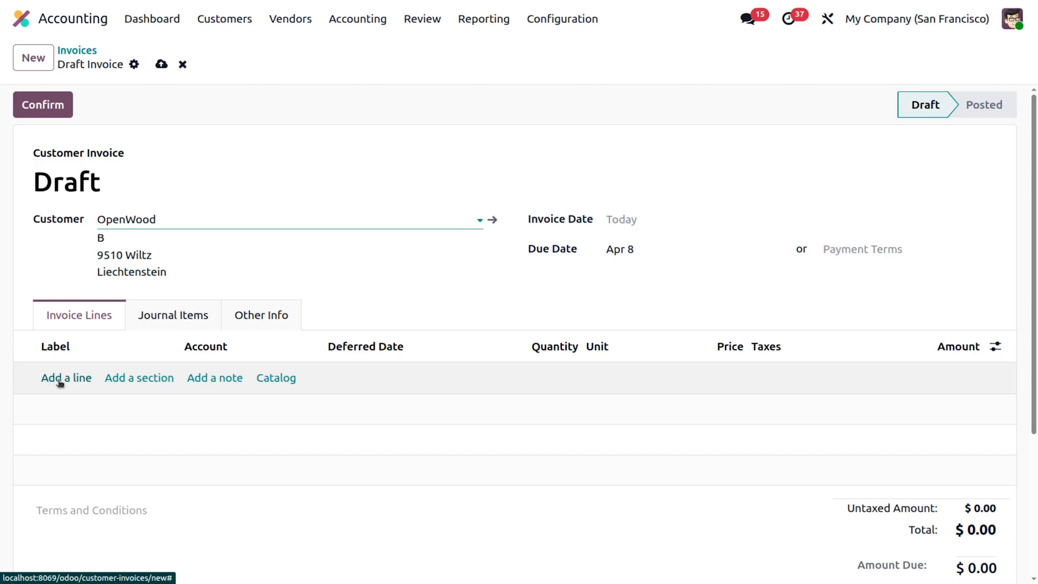
{"action": "type", "text": "table"}
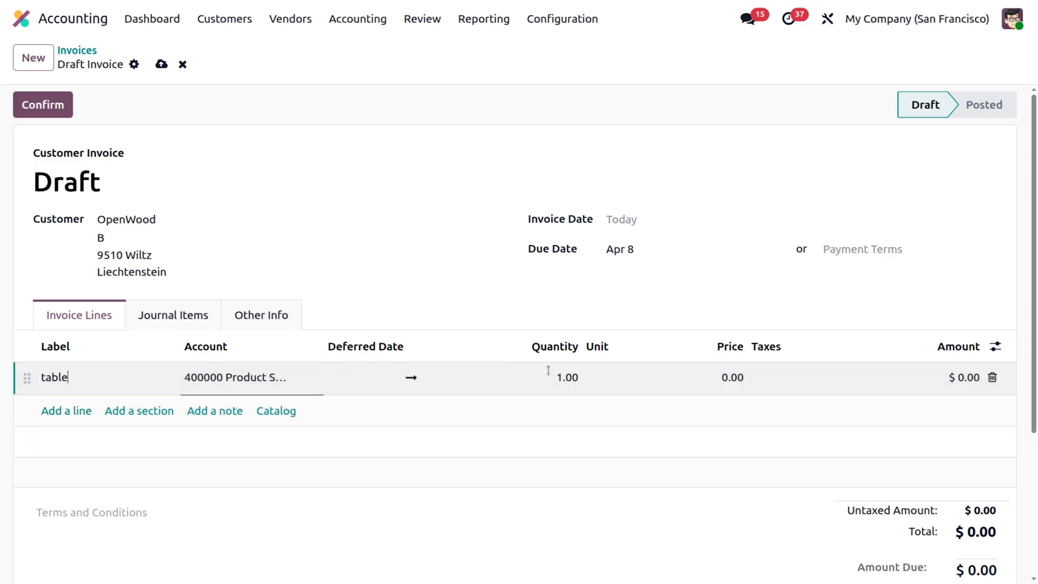
{"action": "left_click", "coordinate": [737, 376]}
{"action": "type", "text": "200"}
{"action": "left_click", "coordinate": [777, 421]}
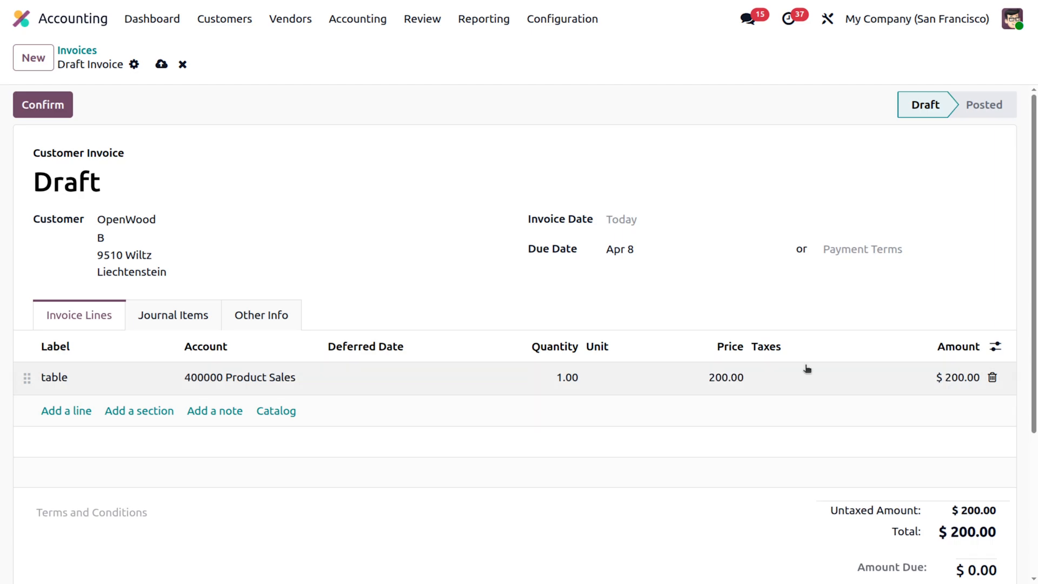
{"action": "left_click", "coordinate": [797, 375]}
{"action": "left_click", "coordinate": [796, 372]}
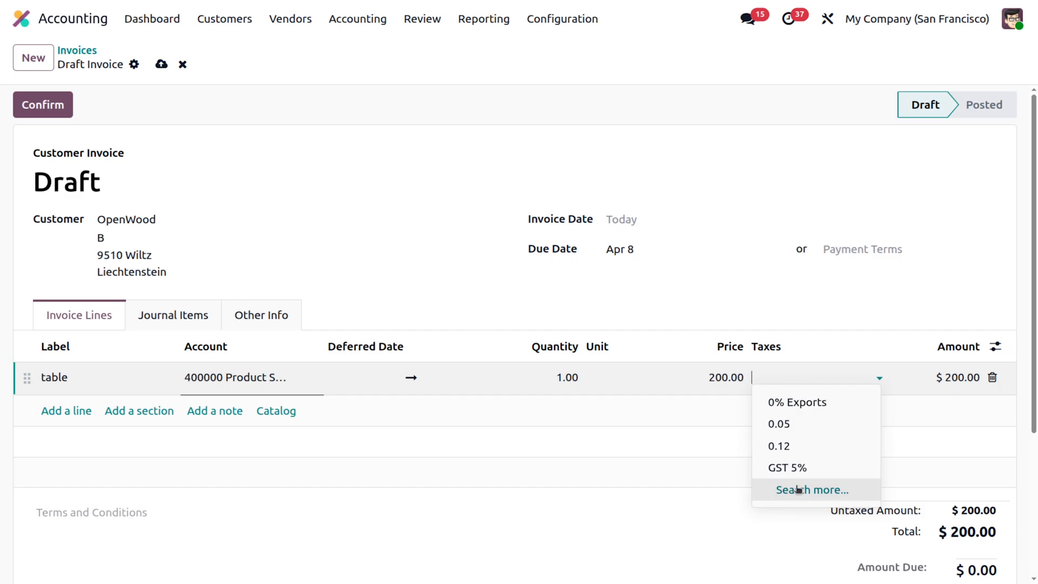
{"action": "left_click", "coordinate": [797, 490]}
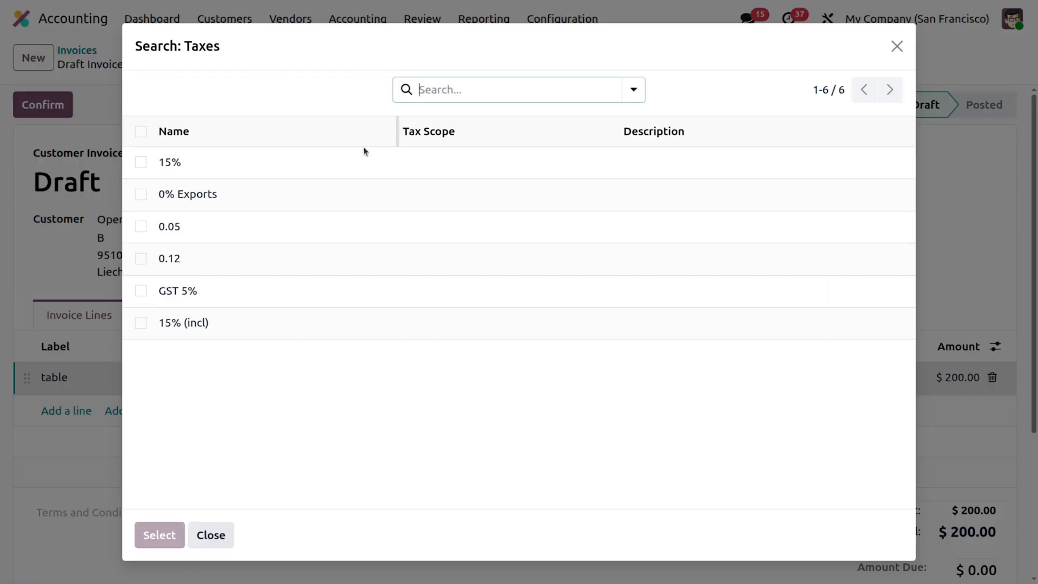
{"action": "left_click", "coordinate": [338, 163]}
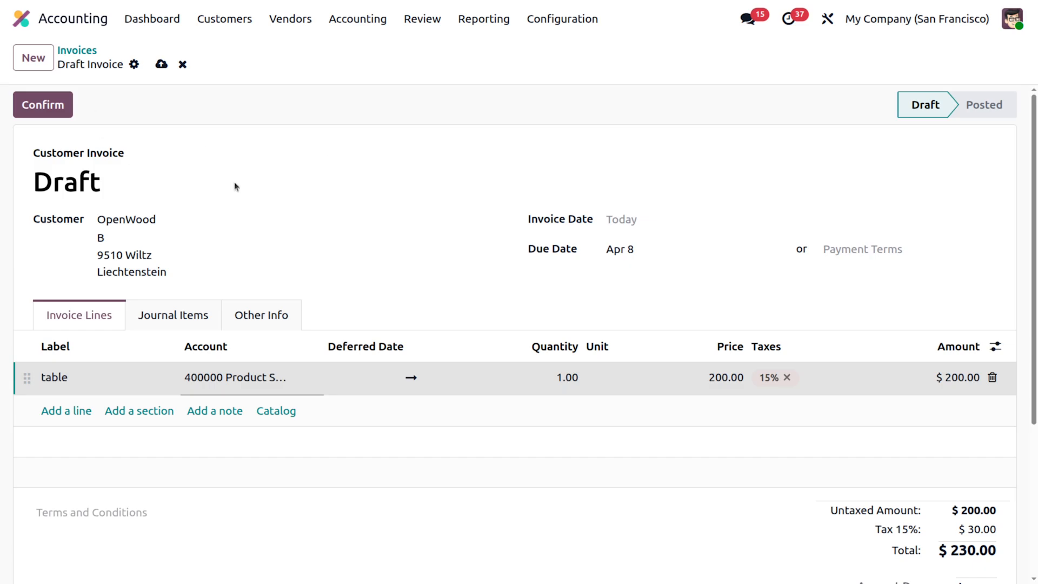
- Check the tax amount and total of the OpenWood invoice and confirm the invoice
{"action": "scroll", "coordinate": [234, 182], "scroll_direction": "down", "scroll_amount": 3}
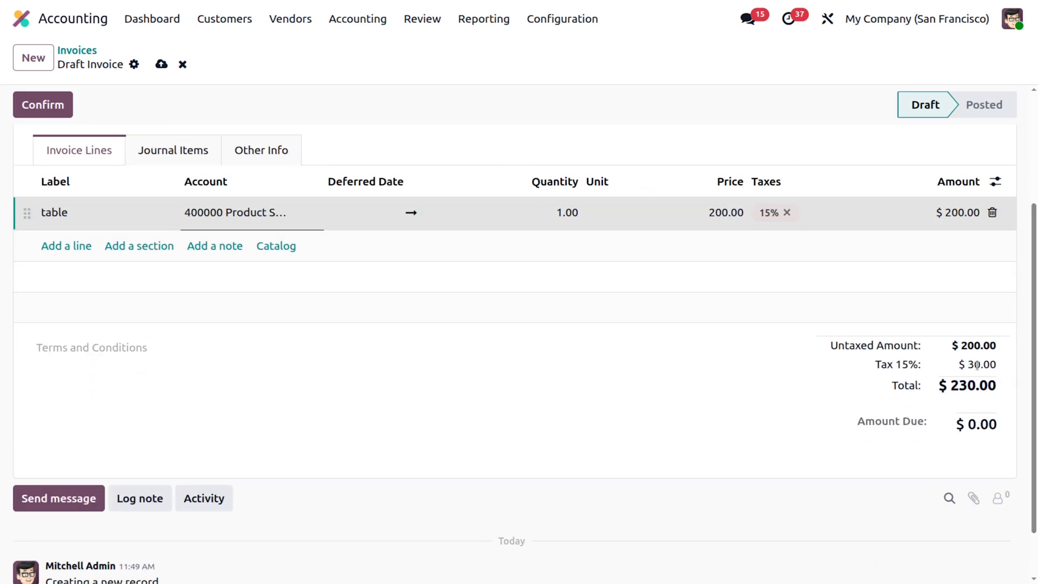
{"action": "scroll", "coordinate": [469, 347], "scroll_direction": "up", "scroll_amount": 3}
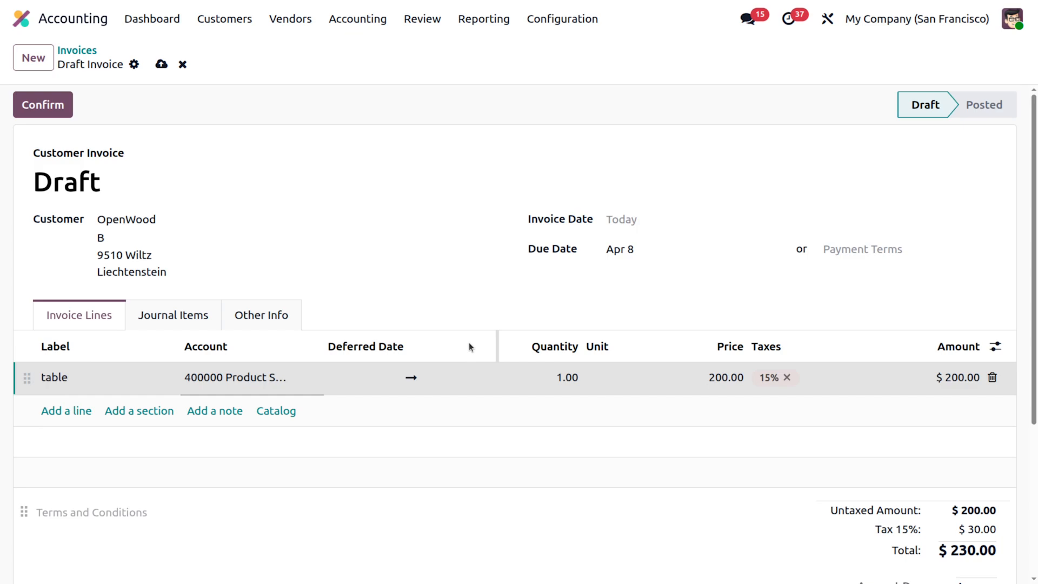
{"action": "left_click", "coordinate": [66, 106]}
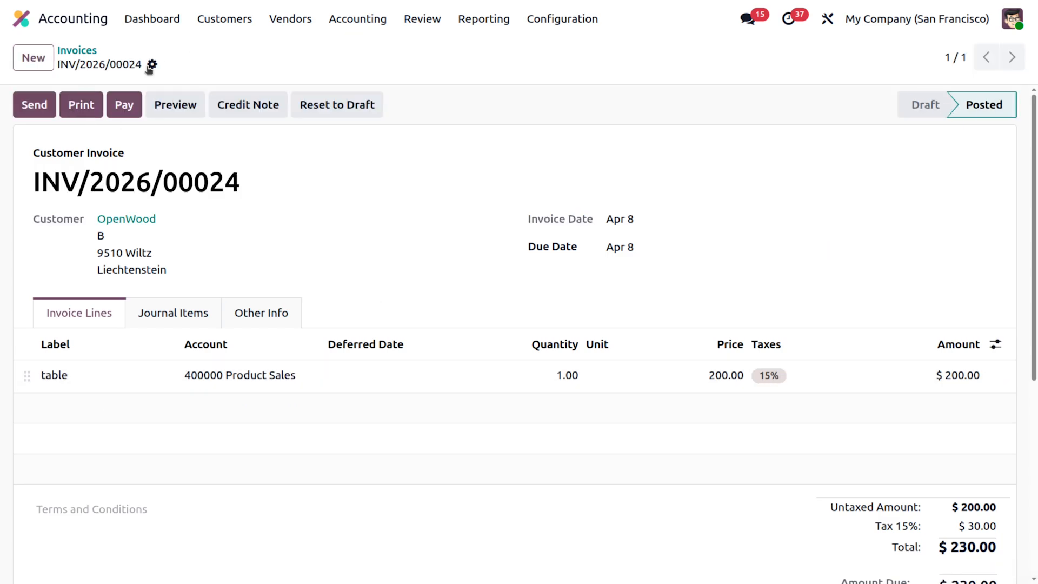
- Duplicate the posted OpenWood invoice and replace the 15% tax on the copy's table line with 15% (incl)
{"action": "left_click", "coordinate": [151, 65]}
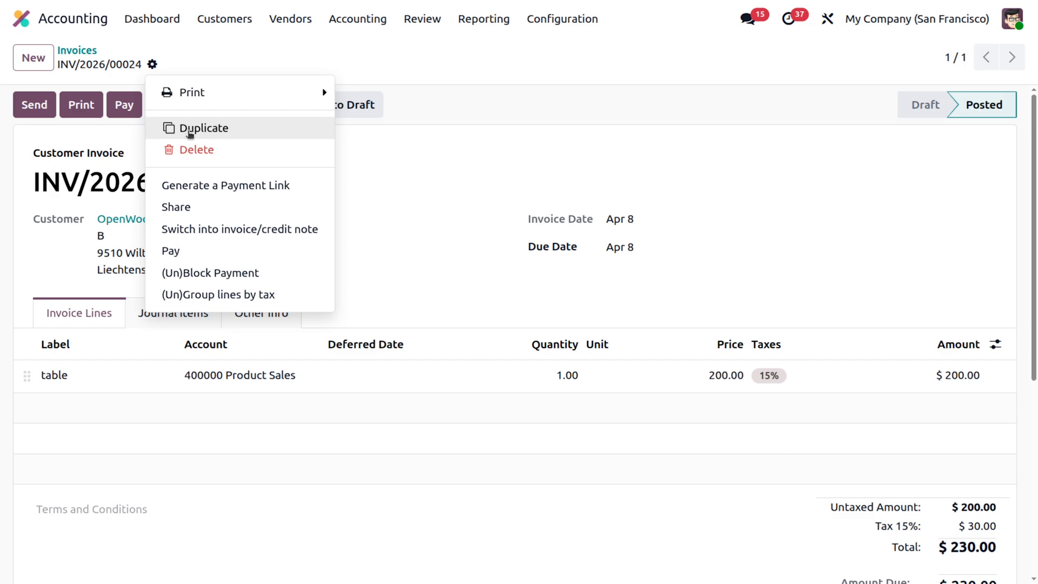
{"action": "left_click", "coordinate": [188, 132]}
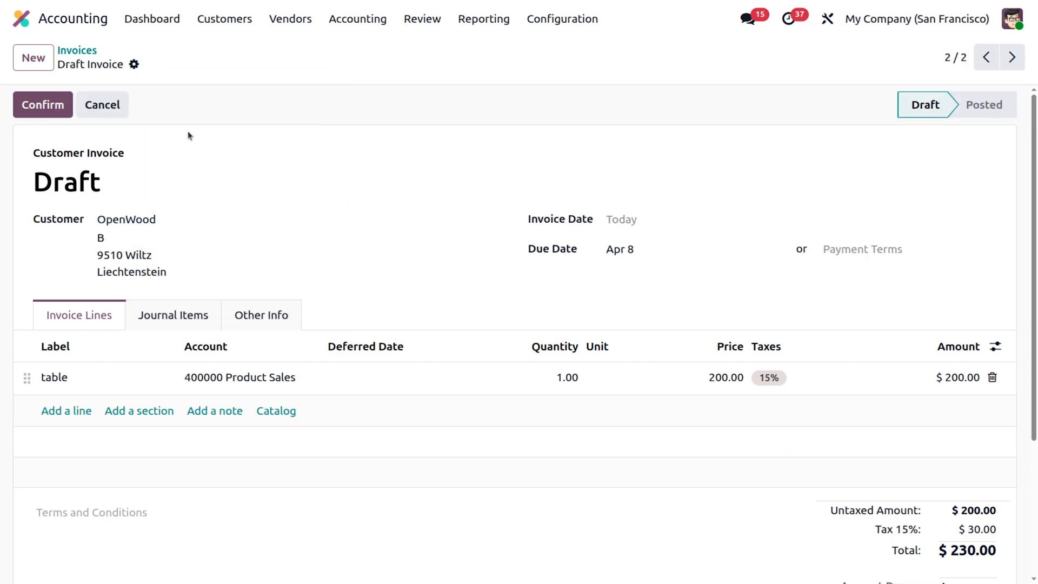
{"action": "left_click", "coordinate": [767, 380]}
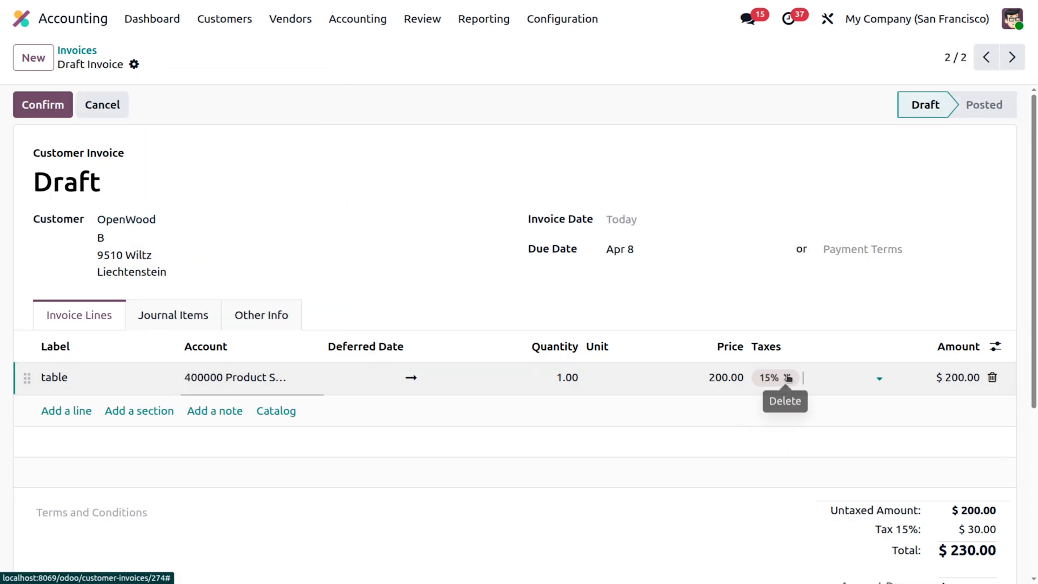
{"action": "left_click", "coordinate": [788, 378]}
{"action": "left_click", "coordinate": [786, 375]}
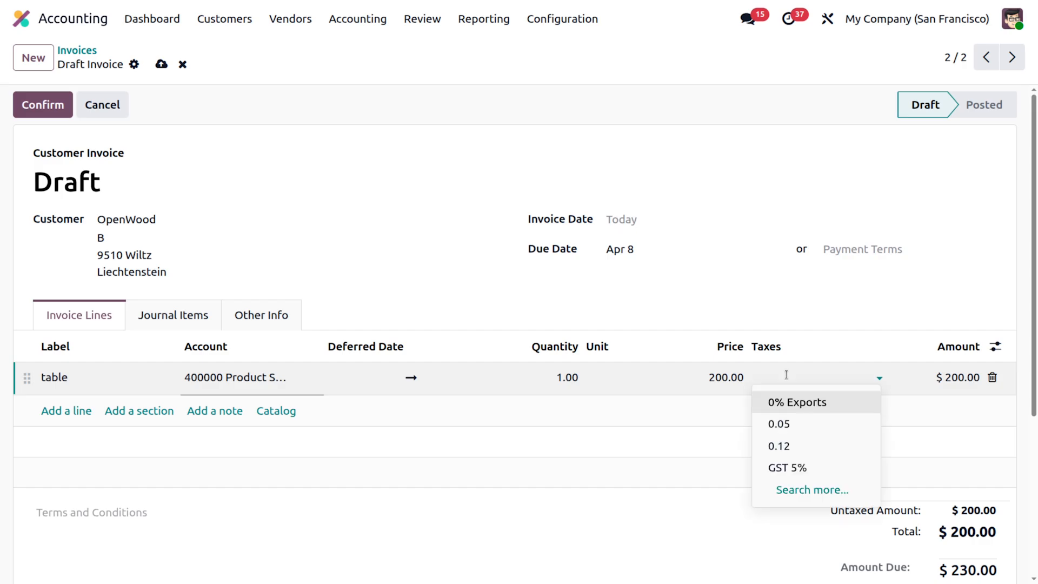
{"action": "left_click", "coordinate": [793, 490]}
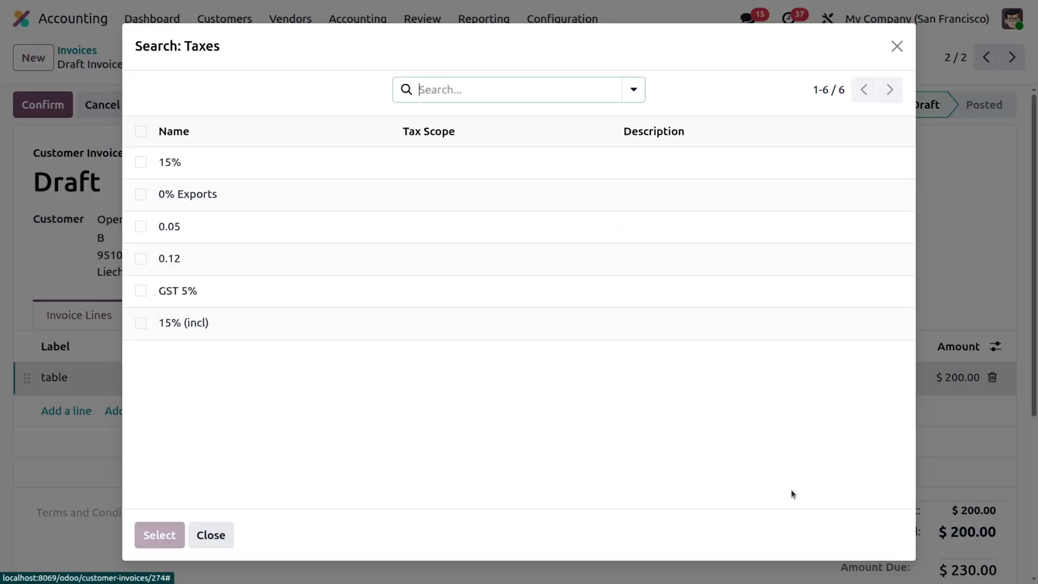
{"action": "left_click", "coordinate": [369, 329]}
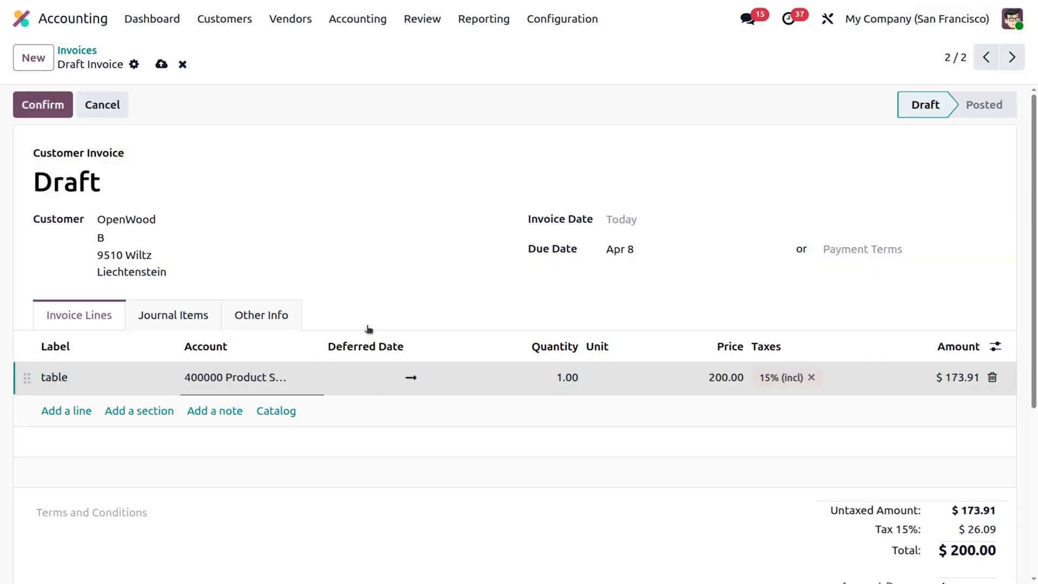
- Confirm the duplicated invoice, check its tax amount and total, and return to the invoice list
{"action": "left_click", "coordinate": [34, 105]}
{"action": "scroll", "coordinate": [410, 263], "scroll_direction": "down", "scroll_amount": 3}
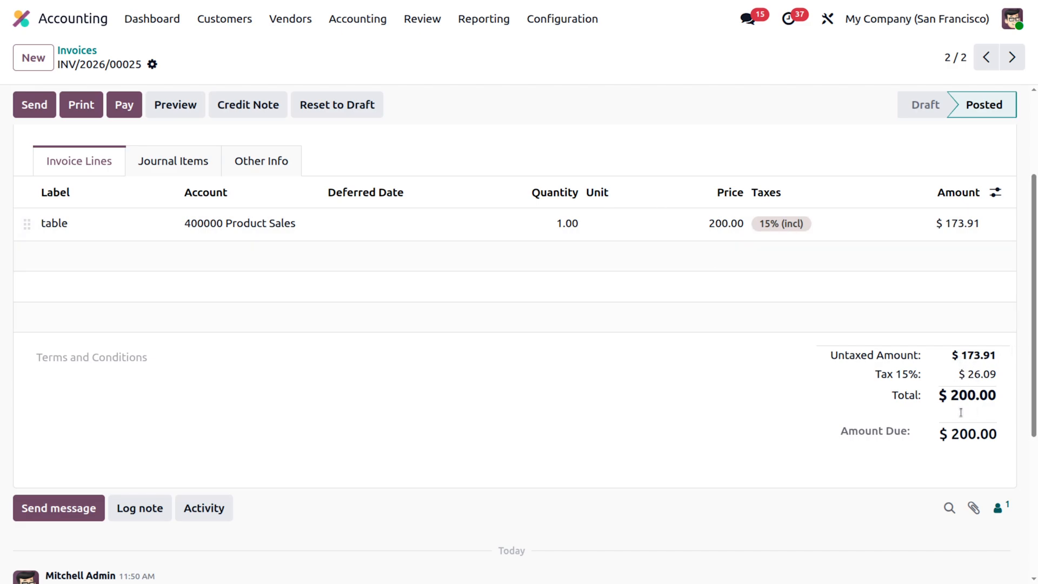
{"action": "scroll", "coordinate": [484, 312], "scroll_direction": "up", "scroll_amount": 3}
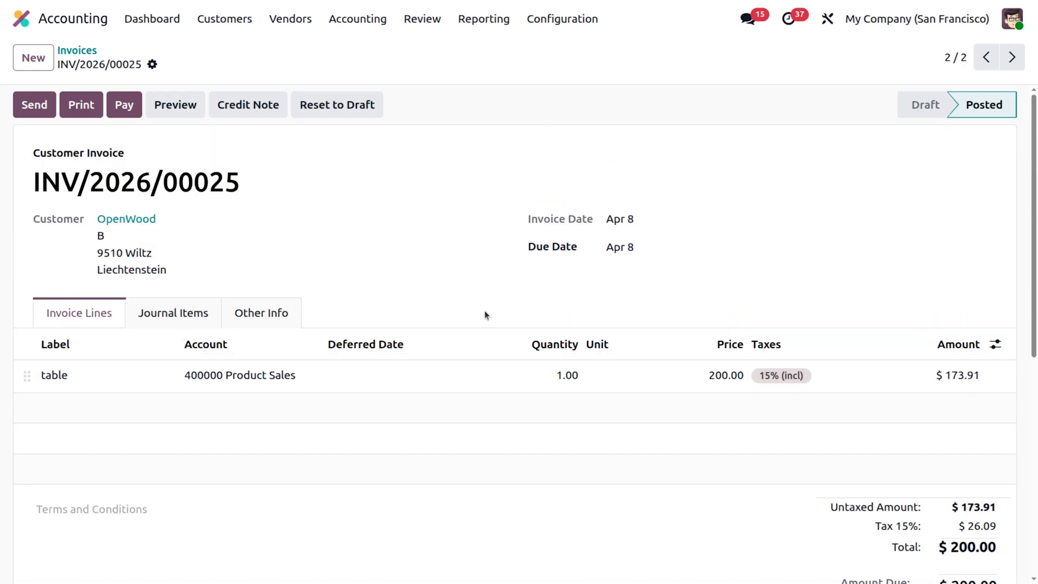
{"action": "left_click", "coordinate": [76, 50]}
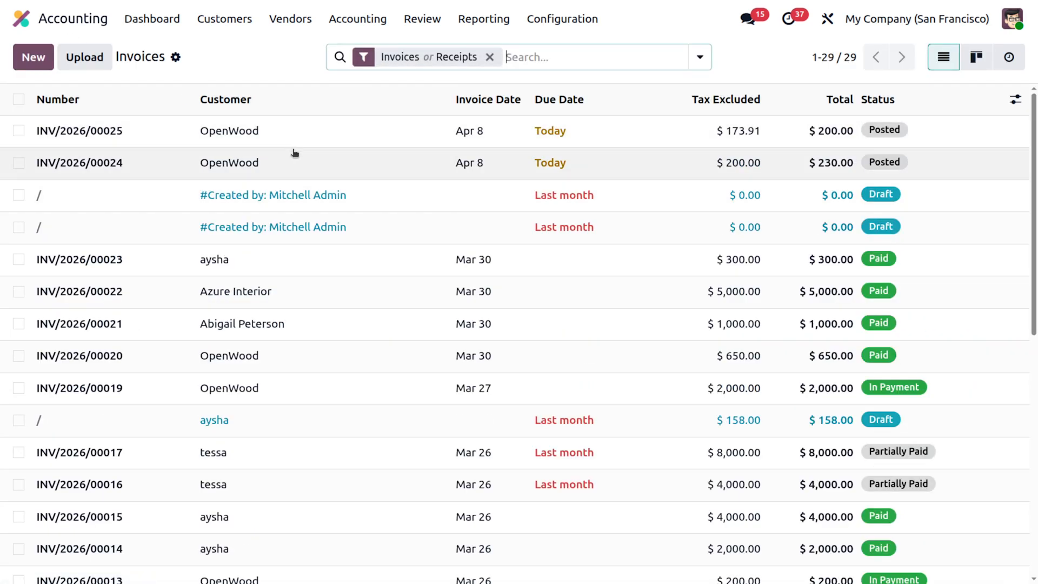